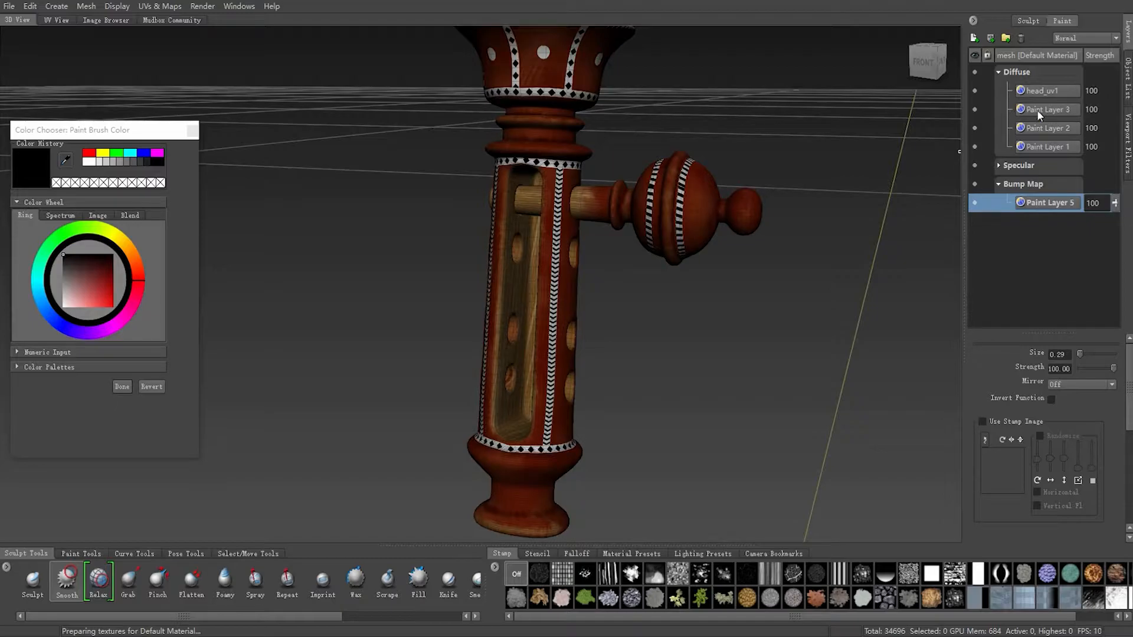
Step: Duplicate Paint Layer 3 from the Diffuse channel and move the copy into the Bump Map channel above Paint Layer 5
{"action": "left_click", "coordinate": [1045, 111]}
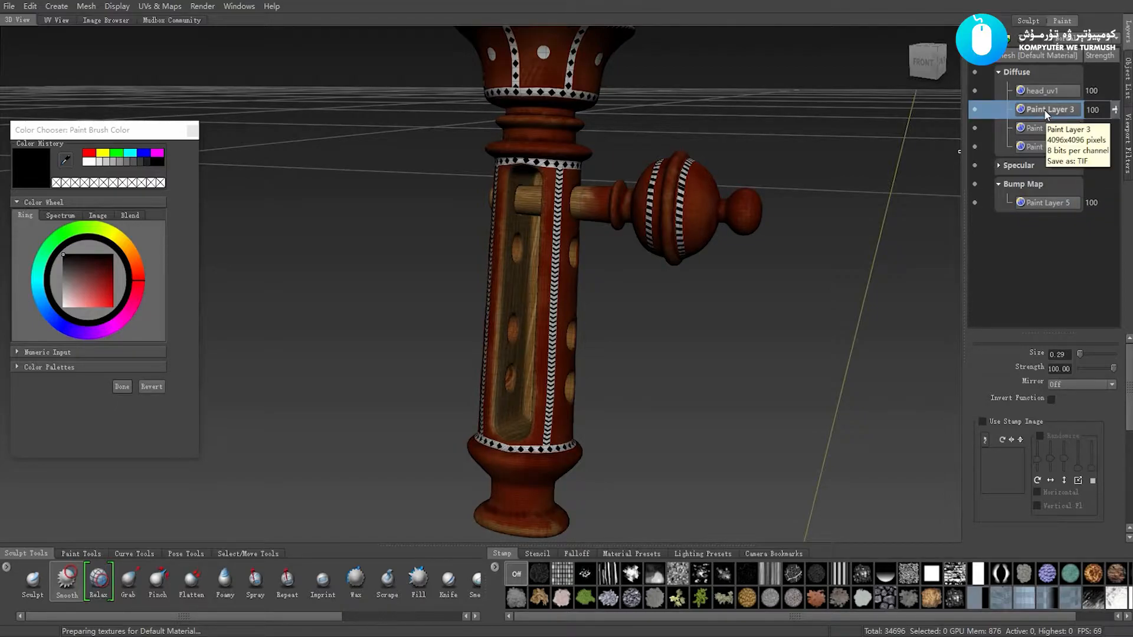
{"action": "right_click", "coordinate": [1043, 109]}
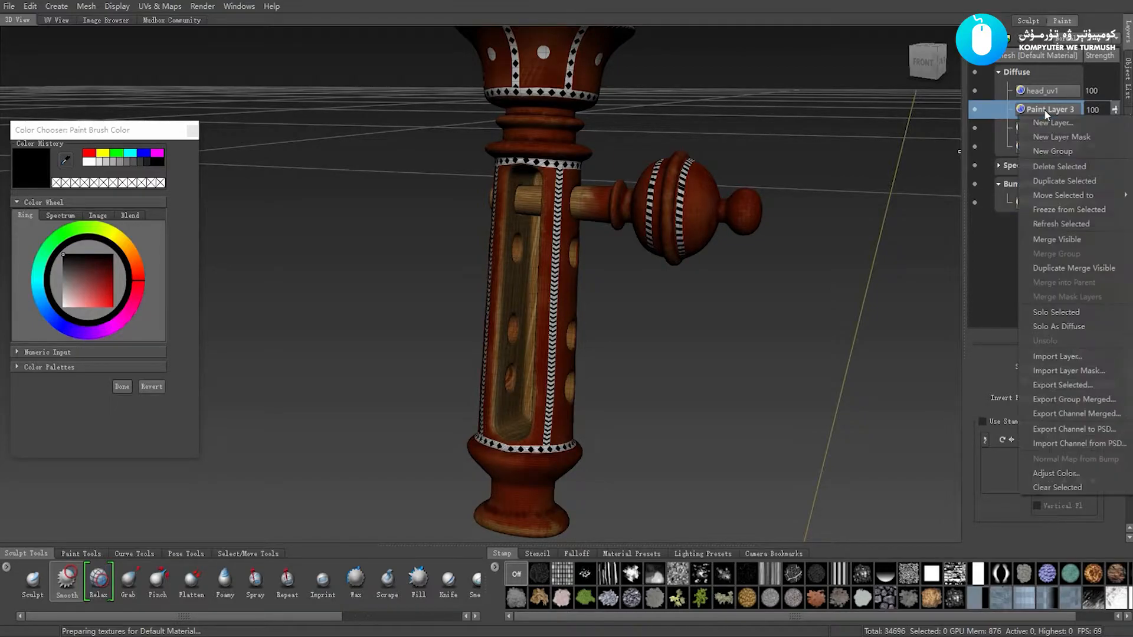
{"action": "left_click", "coordinate": [1056, 180]}
{"action": "left_click_drag", "start_coordinate": [1042, 111], "coordinate": [1041, 214]}
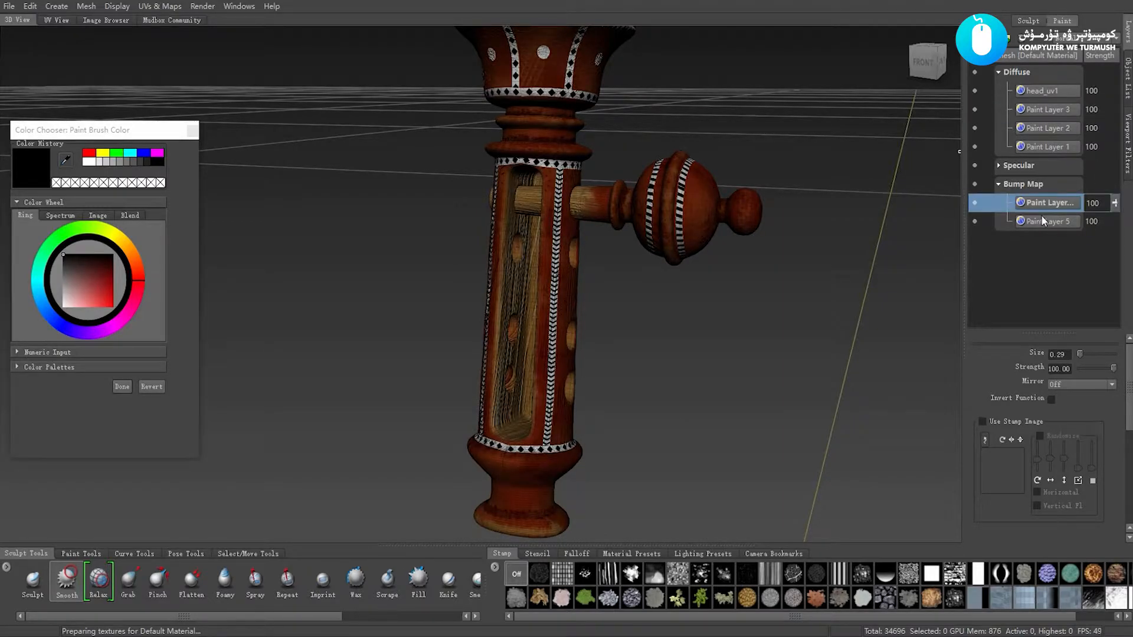
Step: Reduce the strength of the duplicated bump layer to 23
{"action": "scroll", "coordinate": [743, 348], "scroll_direction": "up", "scroll_amount": 5}
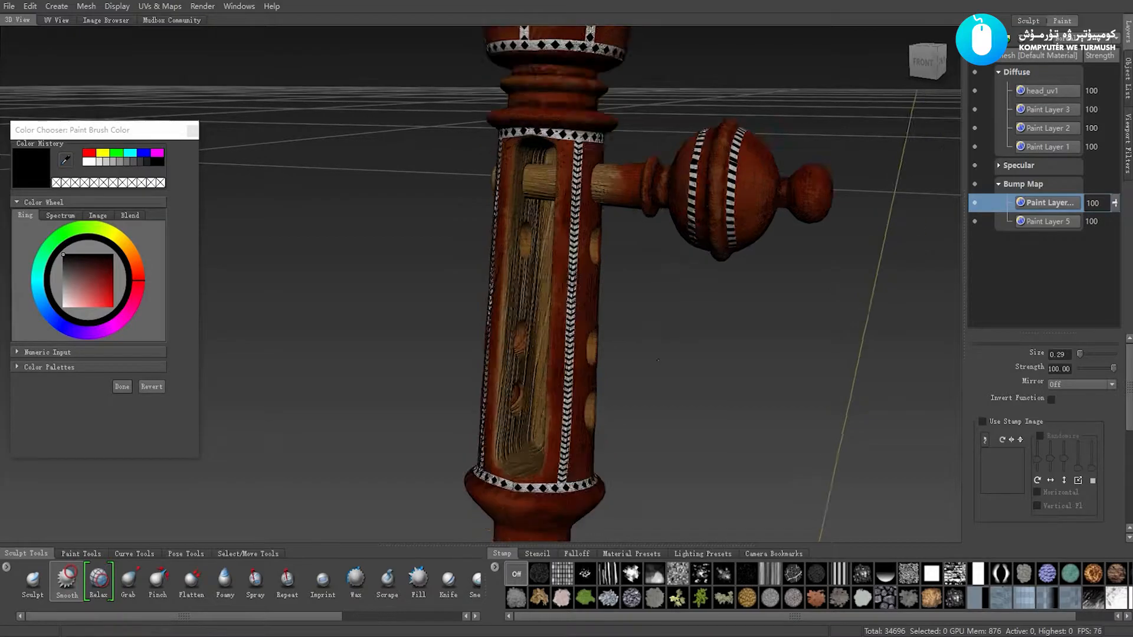
{"action": "left_click_drag", "start_coordinate": [740, 352], "coordinate": [715, 355], "text": "alt"}
{"action": "mouse_move", "coordinate": [1115, 204]}
{"action": "left_mouse_down"}
{"action": "mouse_move", "coordinate": [1111, 272]}
{"action": "mouse_move", "coordinate": [1115, 258]}
{"action": "left_mouse_up"}
Step: Examine the bump relief on the model's flared base, the diamond band and the lower end of the slot
{"action": "right_click_drag", "start_coordinate": [826, 291], "coordinate": [696, 283], "text": "alt"}
{"action": "left_click_drag", "start_coordinate": [696, 283], "coordinate": [609, 306], "text": "alt"}
{"action": "middle_click_drag", "start_coordinate": [610, 306], "coordinate": [560, 147], "text": "alt"}
{"action": "right_click_drag", "start_coordinate": [560, 147], "coordinate": [601, 186], "text": "alt"}
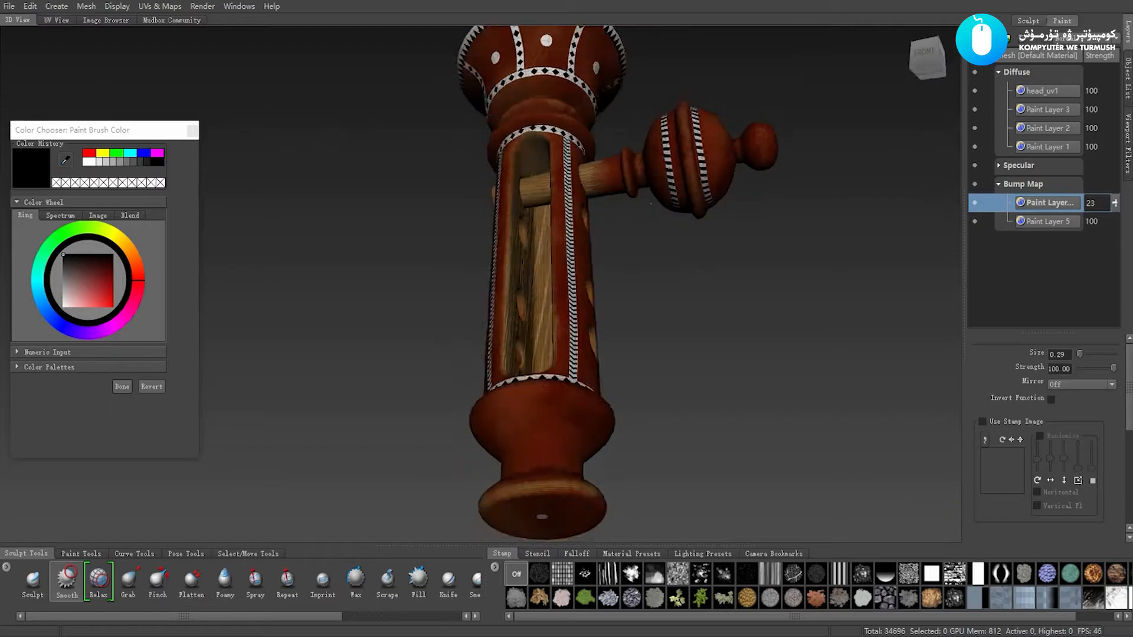
{"action": "left_click_drag", "start_coordinate": [601, 186], "coordinate": [599, 148], "text": "alt"}
{"action": "middle_click_drag", "start_coordinate": [599, 147], "coordinate": [596, 342], "text": "alt"}
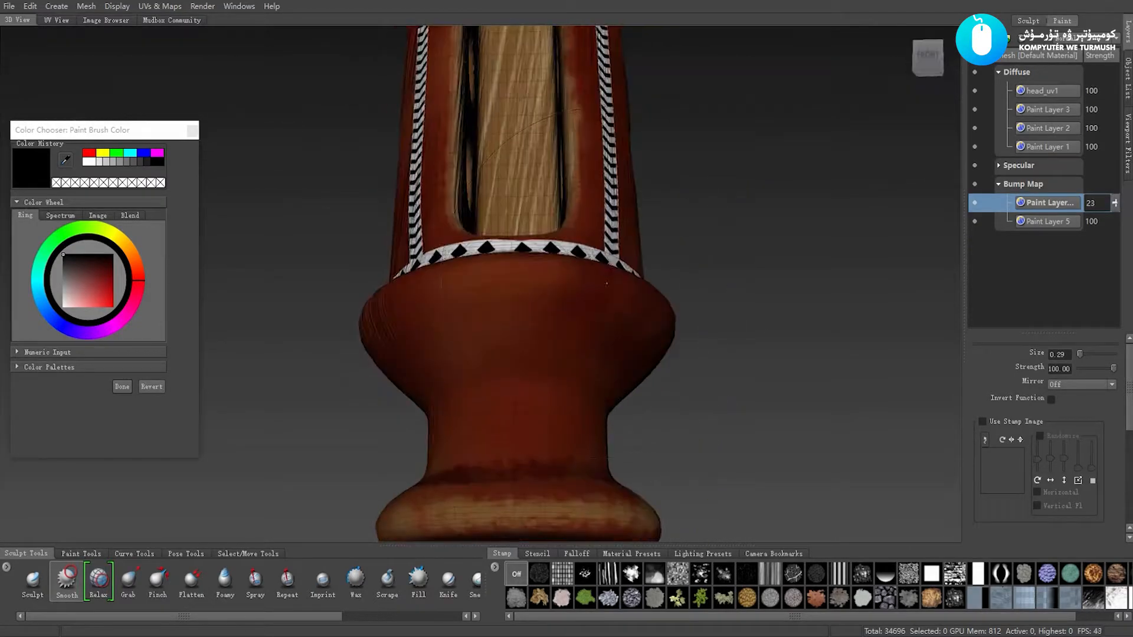
{"action": "right_click_drag", "start_coordinate": [596, 342], "coordinate": [643, 348], "text": "alt"}
{"action": "middle_click_drag", "start_coordinate": [643, 348], "coordinate": [579, 195], "text": "alt"}
{"action": "left_click_drag", "start_coordinate": [578, 194], "coordinate": [510, 297], "text": "alt"}
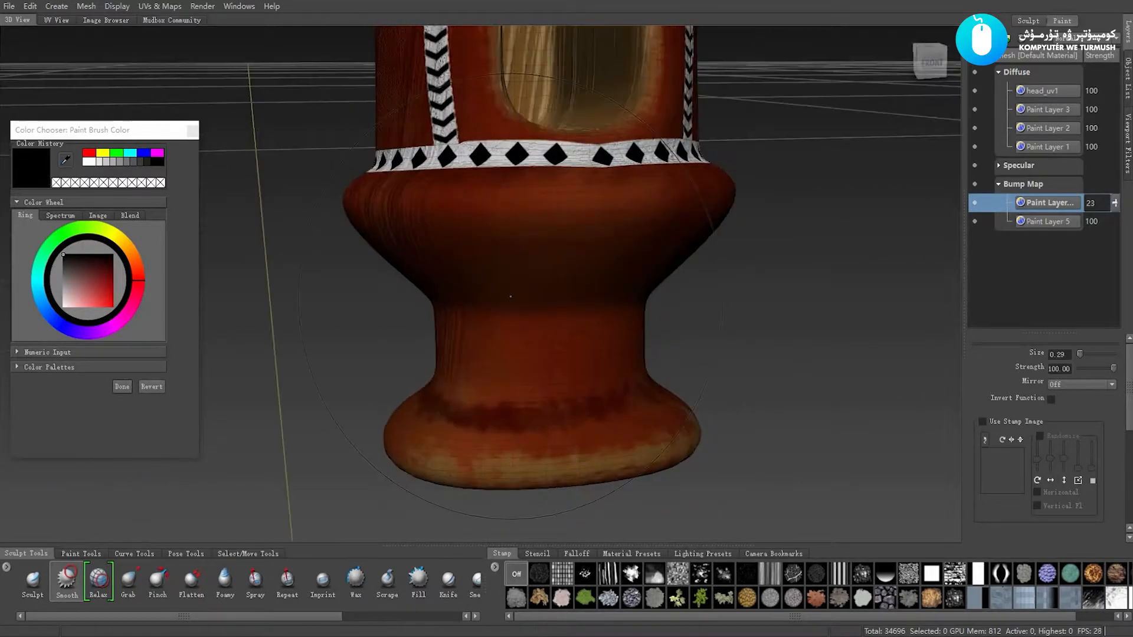
{"action": "mouse_move", "coordinate": [526, 301]}
{"action": "right_mouse_down", "text": "alt"}
{"action": "mouse_move", "coordinate": [448, 295]}
{"action": "mouse_move", "coordinate": [531, 284]}
{"action": "right_mouse_up", "text": "alt"}
{"action": "left_click_drag", "start_coordinate": [531, 283], "coordinate": [466, 195], "text": "alt"}
{"action": "middle_click_drag", "start_coordinate": [466, 195], "coordinate": [478, 348], "text": "alt"}
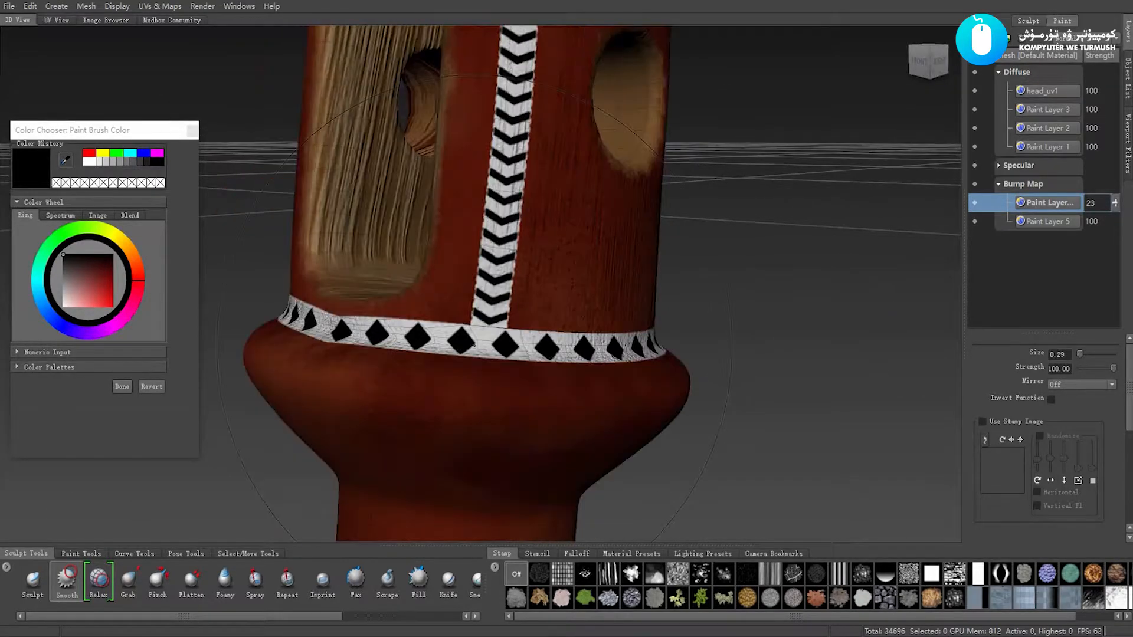
Step: Examine the bump relief along the shaft's chevron strips, around the knob and at the round side holes
{"action": "right_click_drag", "start_coordinate": [478, 348], "coordinate": [408, 255], "text": "alt"}
{"action": "middle_click_drag", "start_coordinate": [408, 254], "coordinate": [431, 483], "text": "alt"}
{"action": "right_click_drag", "start_coordinate": [430, 484], "coordinate": [389, 295], "text": "alt"}
{"action": "left_click_drag", "start_coordinate": [390, 295], "coordinate": [687, 322], "text": "alt"}
{"action": "middle_click_drag", "start_coordinate": [467, 197], "coordinate": [469, 282], "text": "alt"}
{"action": "right_click_drag", "start_coordinate": [469, 282], "coordinate": [556, 280], "text": "alt"}
{"action": "left_click_drag", "start_coordinate": [557, 280], "coordinate": [463, 298], "text": "alt"}
{"action": "right_click_drag", "start_coordinate": [463, 298], "coordinate": [434, 224], "text": "alt"}
{"action": "left_click_drag", "start_coordinate": [435, 224], "coordinate": [368, 182], "text": "alt"}
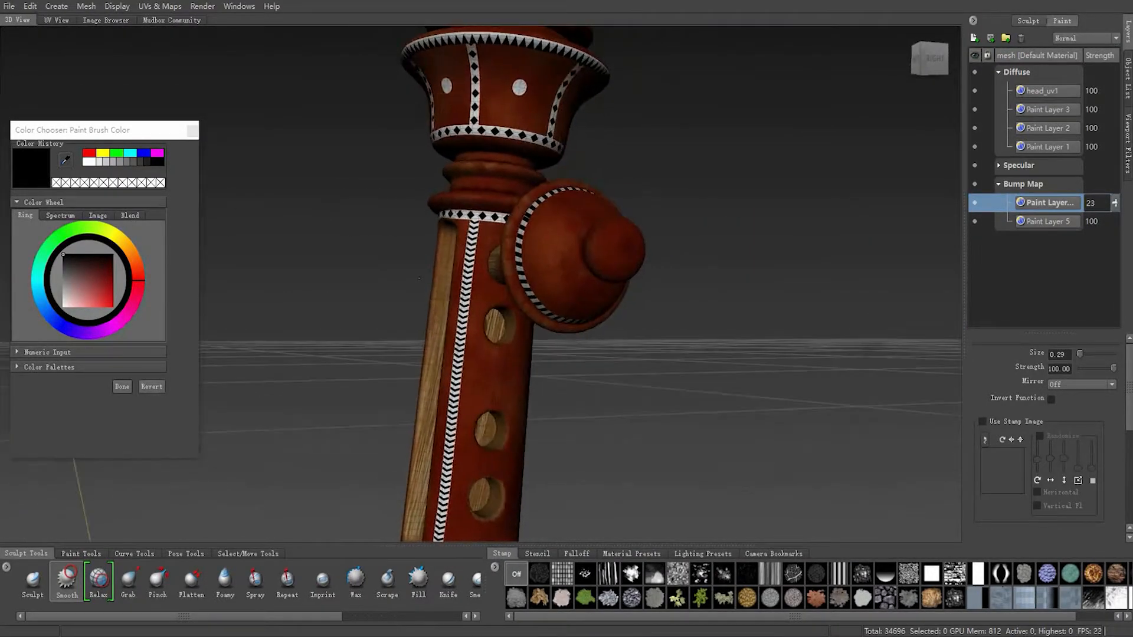
{"action": "middle_click_drag", "start_coordinate": [461, 408], "coordinate": [531, 206], "text": "alt"}
{"action": "right_click_drag", "start_coordinate": [531, 207], "coordinate": [639, 203], "text": "alt"}
{"action": "left_click_drag", "start_coordinate": [638, 203], "coordinate": [590, 213], "text": "alt"}
{"action": "middle_click_drag", "start_coordinate": [590, 213], "coordinate": [501, 265], "text": "alt"}
{"action": "right_click_drag", "start_coordinate": [501, 266], "coordinate": [546, 269], "text": "alt"}
{"action": "left_click_drag", "start_coordinate": [545, 268], "coordinate": [563, 288], "text": "alt"}
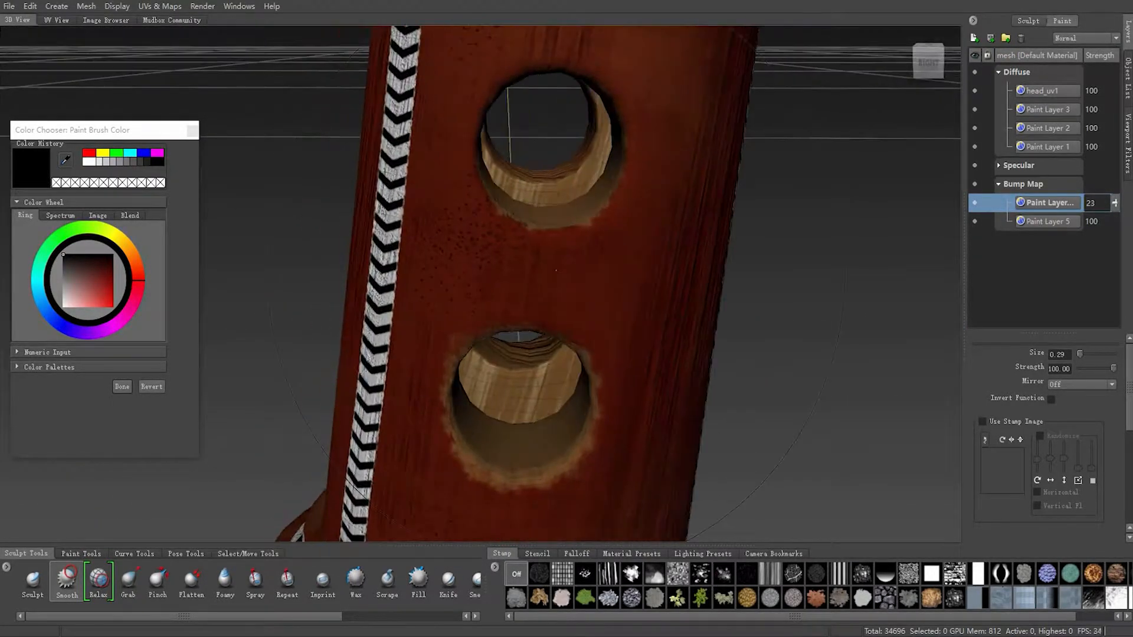
Step: Shrink the brush to about 0.007 for fine work on the red surface between the two side holes
{"action": "right_click_drag", "start_coordinate": [564, 288], "coordinate": [611, 289], "text": "alt"}
{"action": "left_click_drag", "start_coordinate": [610, 277], "coordinate": [572, 277]}
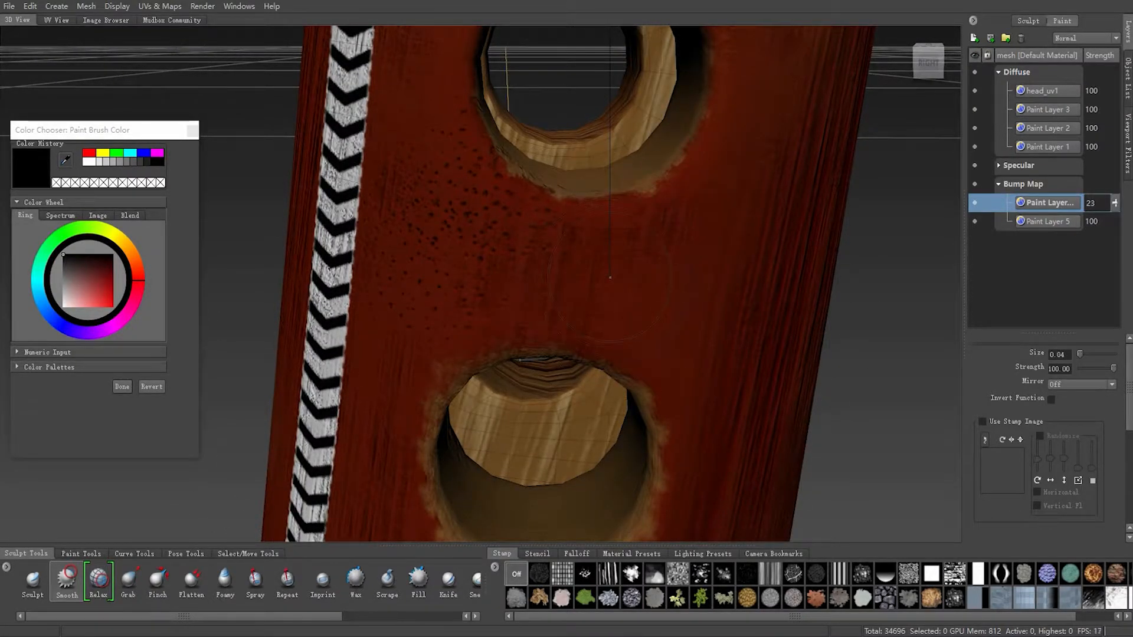
{"action": "left_click_drag", "start_coordinate": [610, 278], "coordinate": [162, 276]}
Step: Try the Pencil tool with a diagonal test stroke between the two side holes and undo it
{"action": "left_click", "coordinate": [79, 556]}
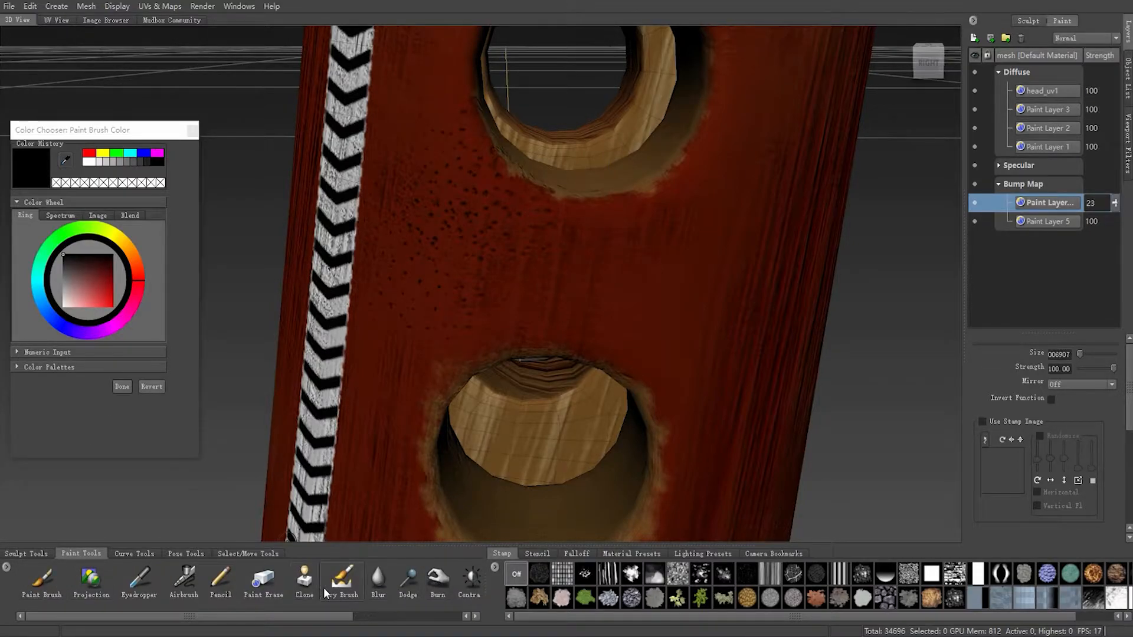
{"action": "left_click", "coordinate": [221, 580]}
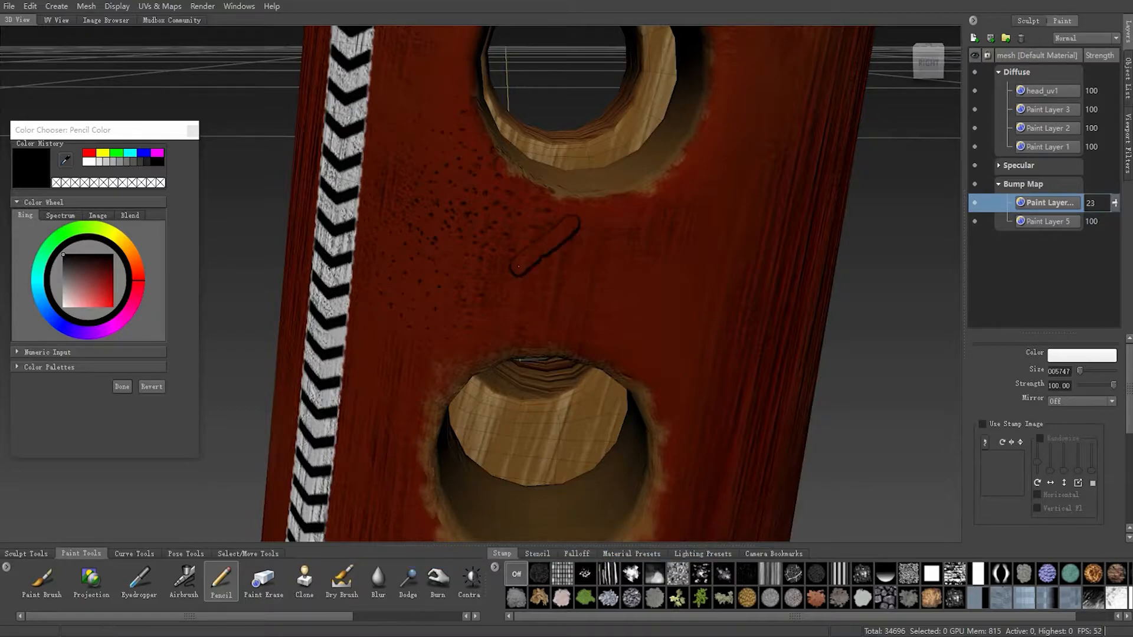
{"action": "left_click_drag", "start_coordinate": [567, 241], "coordinate": [496, 298]}
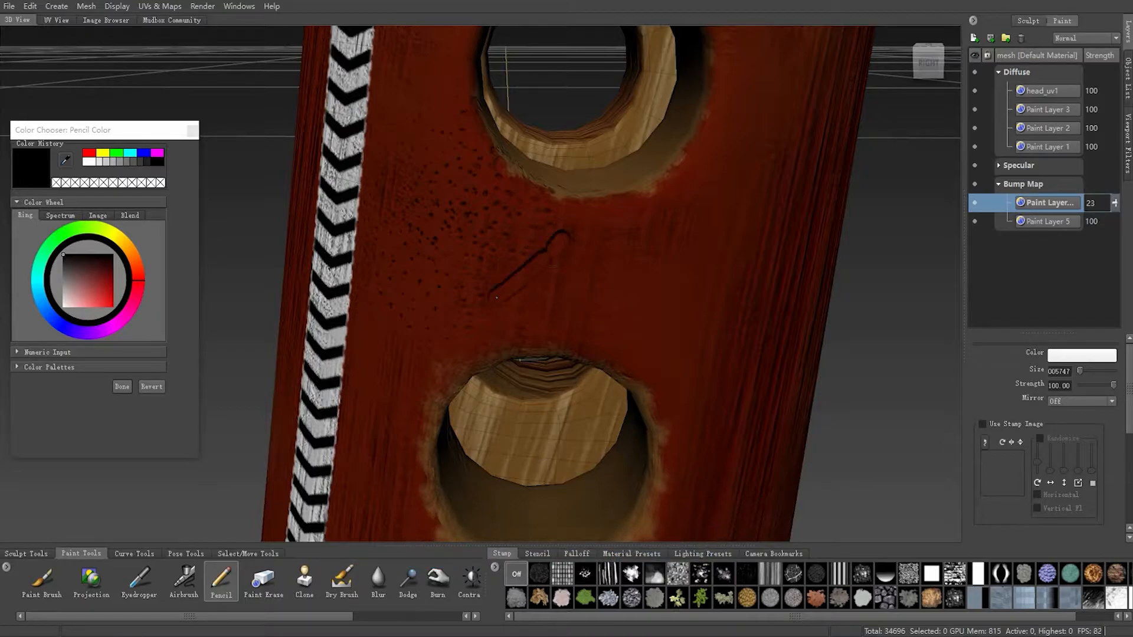
{"action": "key", "text": "ctrl+z"}
Step: Activate the Paint Brush and expand its Advanced and Falloff settings
{"action": "left_click", "coordinate": [37, 585]}
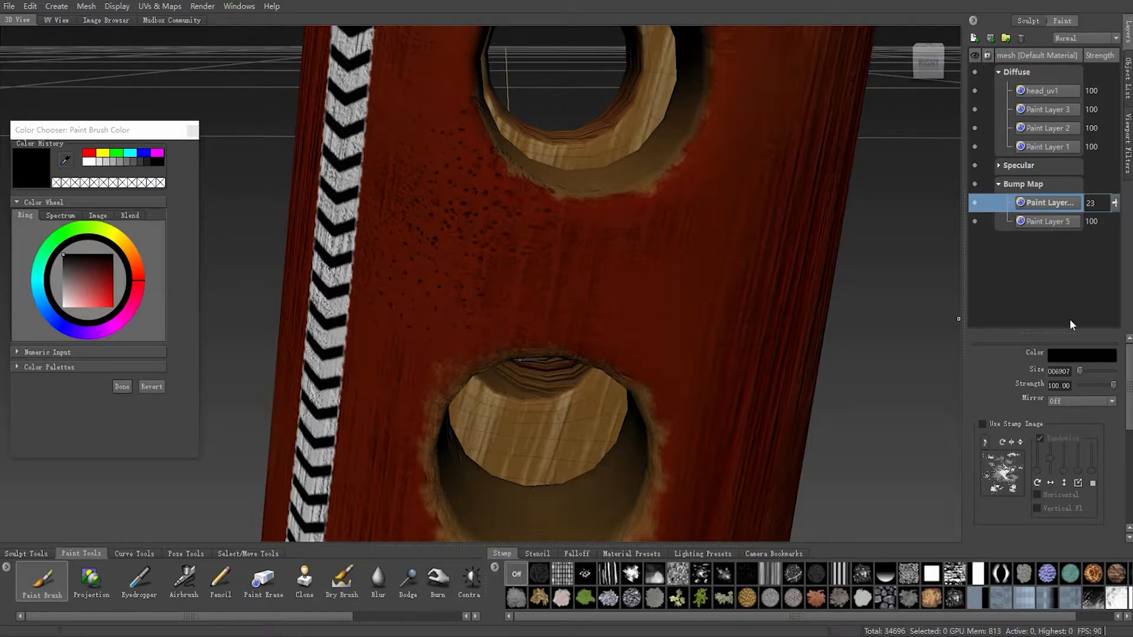
{"action": "scroll", "coordinate": [1031, 419], "scroll_direction": "down", "scroll_amount": 5}
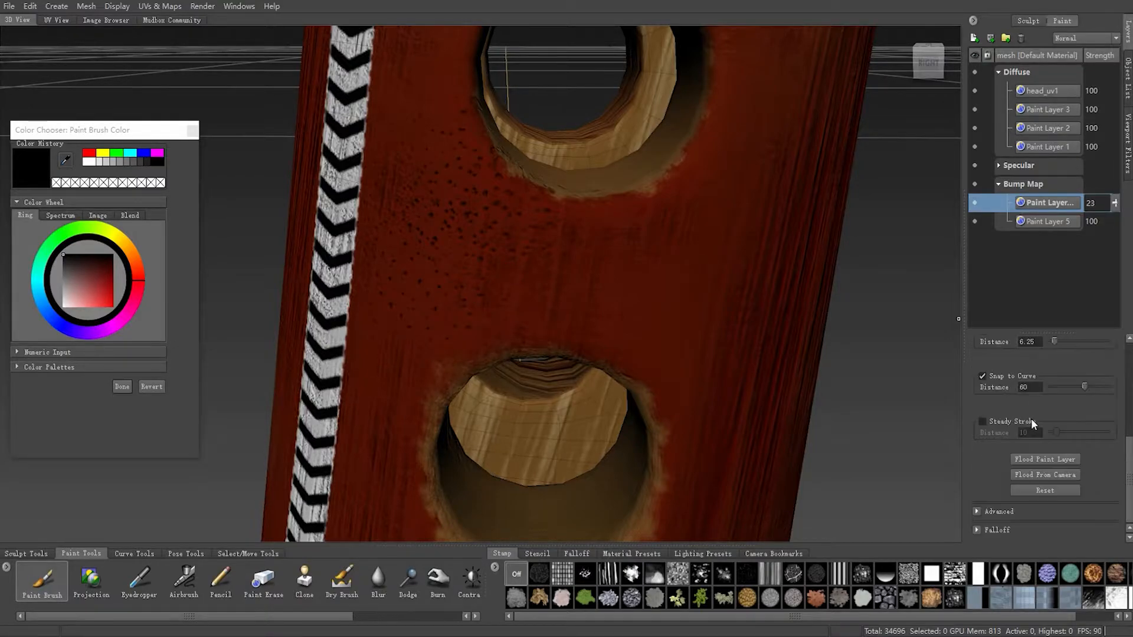
{"action": "left_click", "coordinate": [976, 511]}
{"action": "scroll", "coordinate": [981, 485], "scroll_direction": "down", "scroll_amount": 3}
{"action": "left_click", "coordinate": [977, 529]}
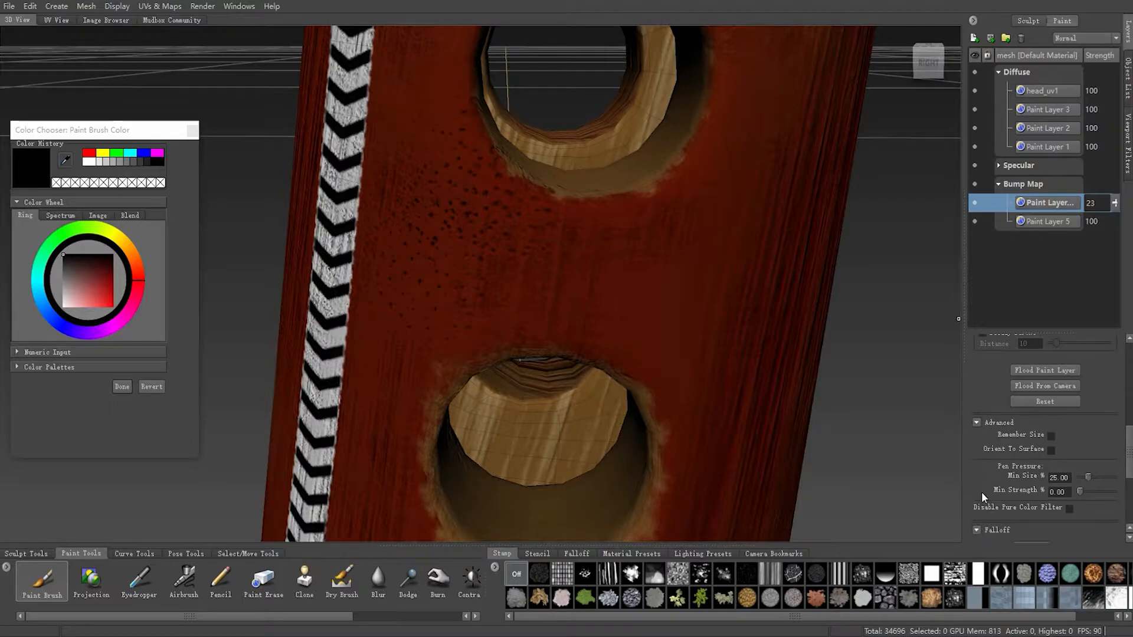
{"action": "scroll", "coordinate": [981, 490], "scroll_direction": "down", "scroll_amount": 3}
Step: Try an S-shaped falloff curve on the brush with a test stroke between the holes, then undo the stroke
{"action": "left_click_drag", "start_coordinate": [1018, 391], "coordinate": [977, 438]}
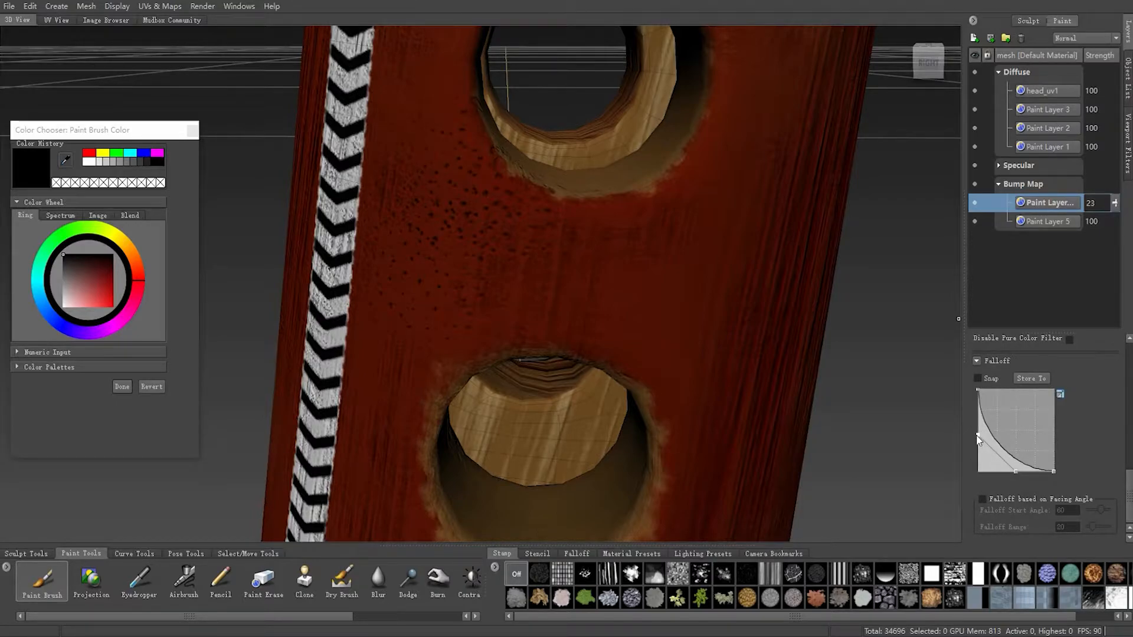
{"action": "left_click_drag", "start_coordinate": [1016, 474], "coordinate": [1062, 416]}
{"action": "mouse_move", "coordinate": [534, 229]}
{"action": "left_mouse_down"}
{"action": "mouse_move", "coordinate": [474, 280]}
{"action": "mouse_move", "coordinate": [459, 302]}
{"action": "mouse_move", "coordinate": [500, 269]}
{"action": "mouse_move", "coordinate": [471, 311]}
{"action": "left_mouse_up"}
{"action": "key", "text": "ctrl+z"}
{"action": "key", "text": "ctrl+z"}
Step: Pull the falloff curve's end handle down for a concave slope and try a stroke between the holes, then undo it
{"action": "right_click_drag", "start_coordinate": [494, 305], "coordinate": [620, 273], "text": "alt"}
{"action": "middle_click_drag", "start_coordinate": [619, 273], "coordinate": [631, 377], "text": "alt"}
{"action": "right_click_drag", "start_coordinate": [649, 295], "coordinate": [608, 280], "text": "alt"}
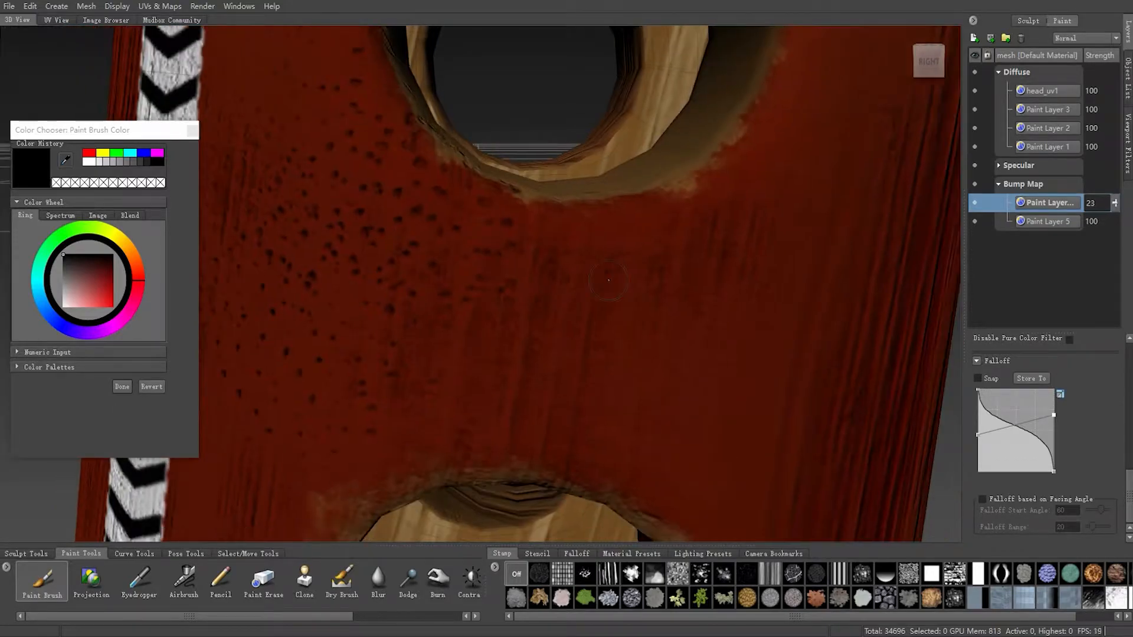
{"action": "middle_click_drag", "start_coordinate": [608, 280], "coordinate": [632, 235], "text": "alt"}
{"action": "left_click_drag", "start_coordinate": [1053, 415], "coordinate": [1017, 472]}
{"action": "left_click_drag", "start_coordinate": [675, 236], "coordinate": [538, 302]}
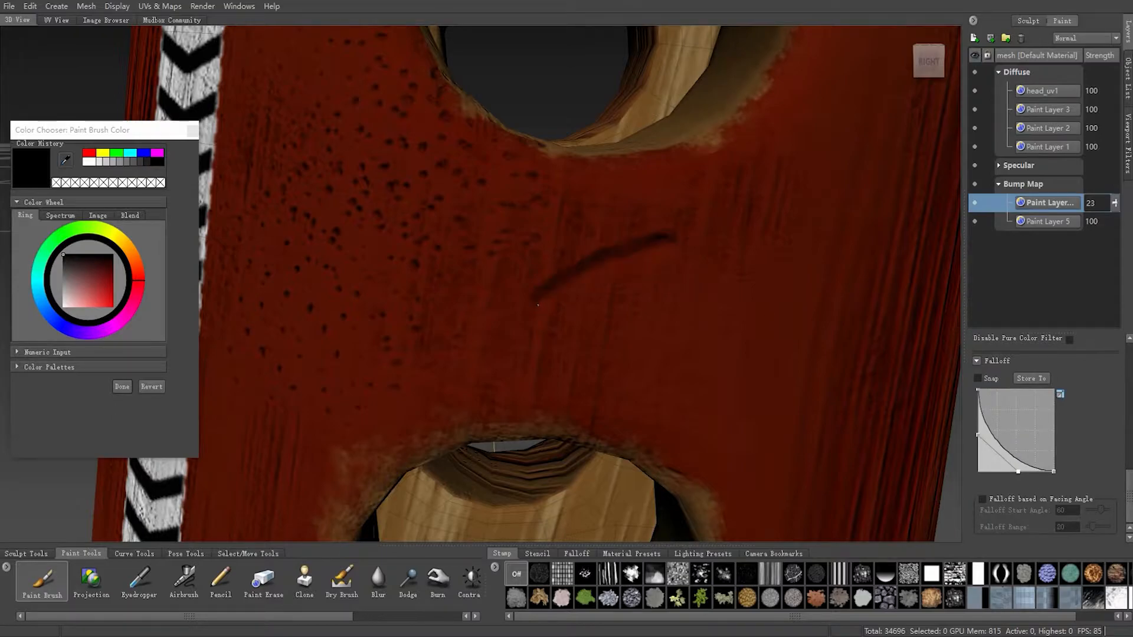
{"action": "key", "text": "ctrl+z"}
{"action": "key", "text": "ctrl+y"}
{"action": "key", "text": "ctrl+z"}
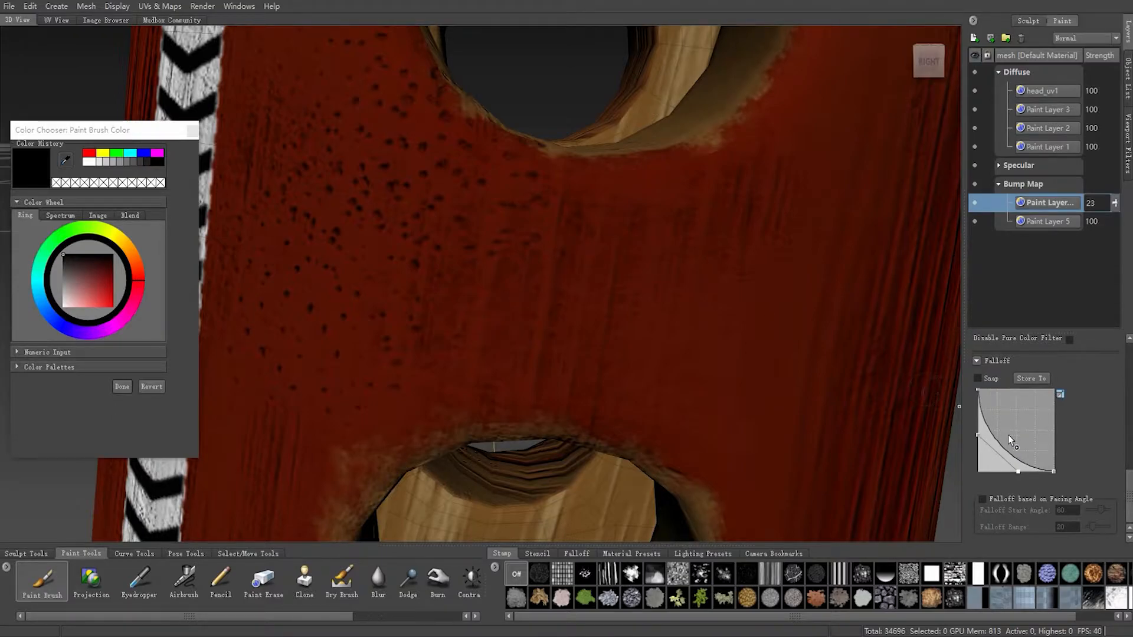
Step: Lower the falloff curve's starting handle to the baseline, and undo the test strokes made between the holes
{"action": "left_click_drag", "start_coordinate": [978, 438], "coordinate": [978, 470]}
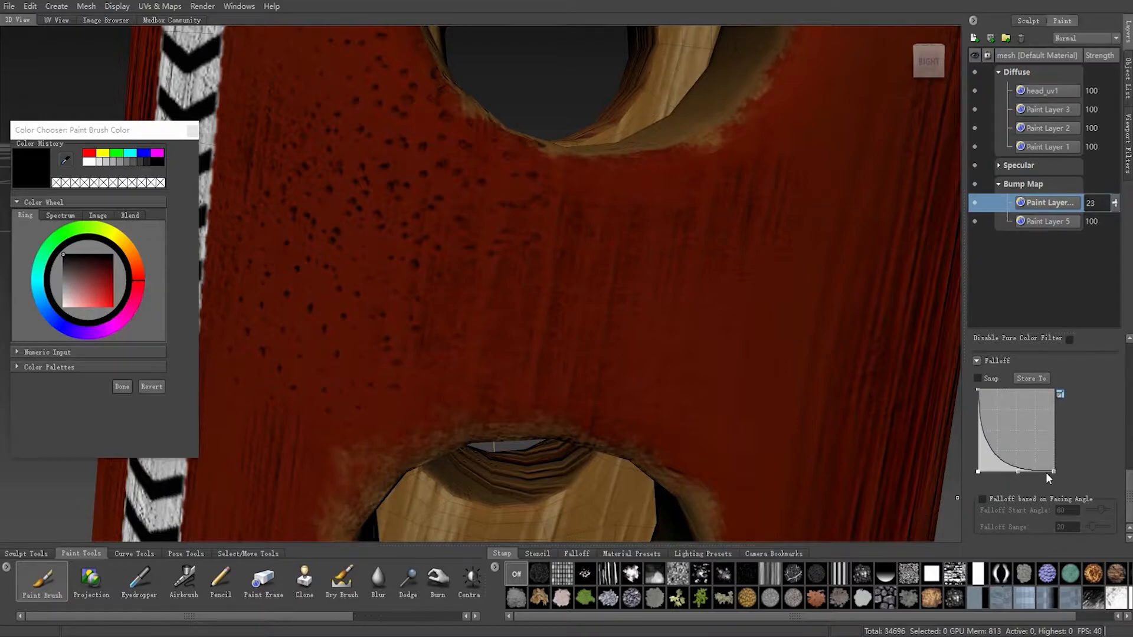
{"action": "left_click_drag", "start_coordinate": [770, 274], "coordinate": [558, 342]}
{"action": "key", "text": "ctrl+z"}
{"action": "mouse_move", "coordinate": [619, 246]}
{"action": "left_mouse_down"}
{"action": "mouse_move", "coordinate": [416, 310]}
{"action": "mouse_move", "coordinate": [361, 355]}
{"action": "left_mouse_up"}
{"action": "key", "text": "ctrl+z"}
Step: Try raising the falloff curve's end point and end handle with test strokes, then return the end point to the baseline
{"action": "left_click_drag", "start_coordinate": [1055, 474], "coordinate": [1053, 433]}
{"action": "left_click_drag", "start_coordinate": [1018, 471], "coordinate": [1027, 409]}
{"action": "mouse_move", "coordinate": [673, 284]}
{"action": "left_mouse_down"}
{"action": "mouse_move", "coordinate": [554, 292]}
{"action": "mouse_move", "coordinate": [485, 337]}
{"action": "left_mouse_up"}
{"action": "key", "text": "ctrl+z"}
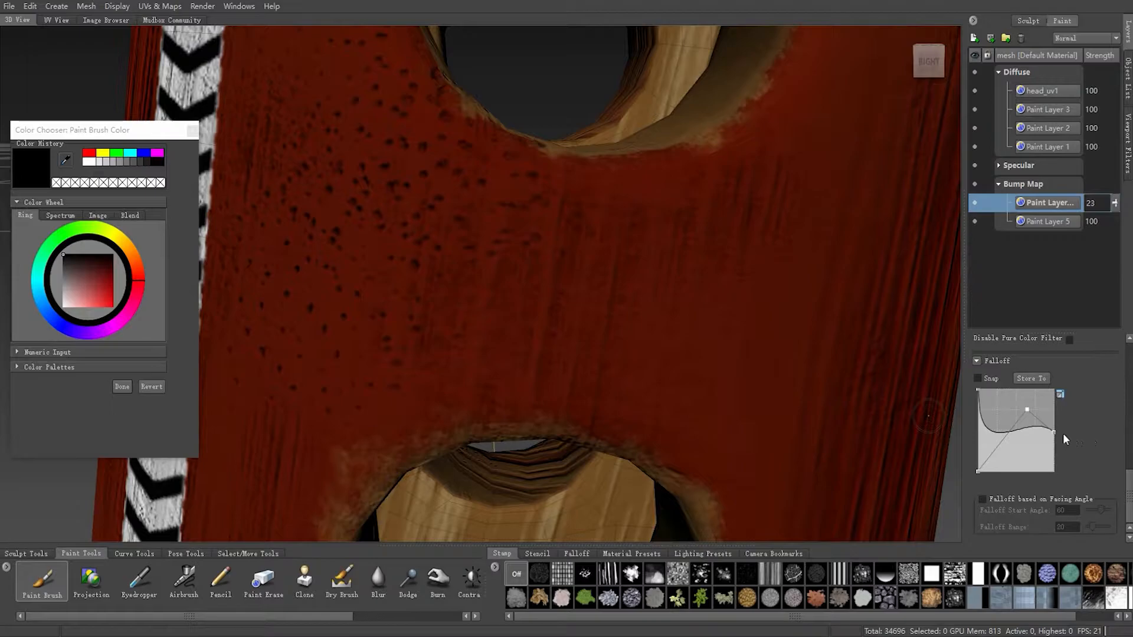
{"action": "left_click_drag", "start_coordinate": [1055, 435], "coordinate": [1054, 471]}
{"action": "left_click_drag", "start_coordinate": [826, 295], "coordinate": [537, 335]}
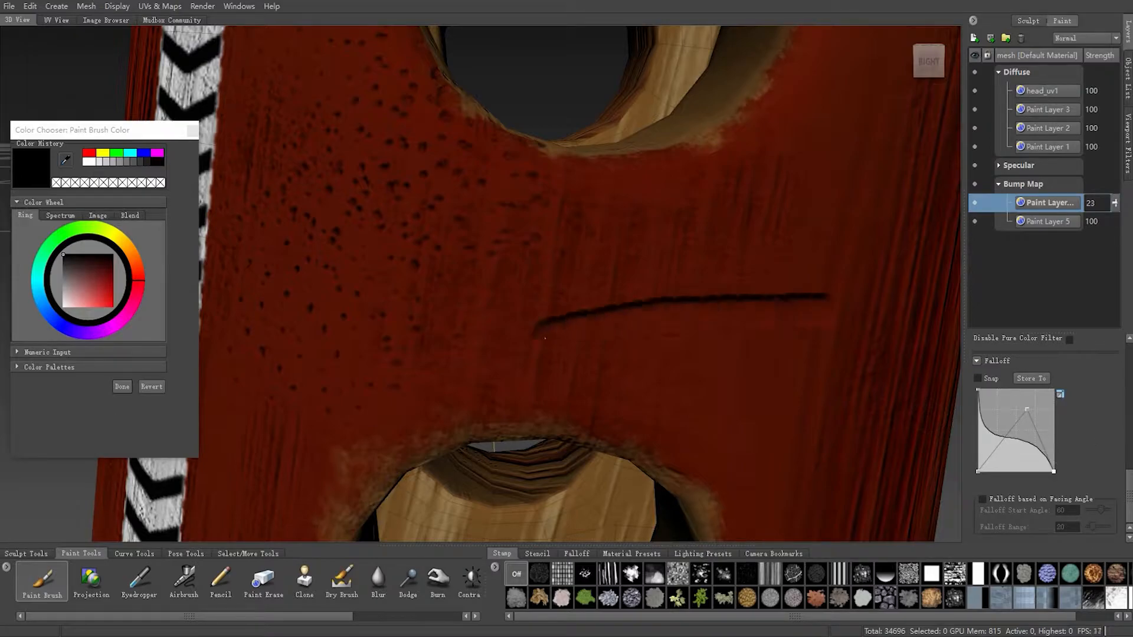
{"action": "key", "text": "ctrl+z"}
Step: Pull the falloff curve's end handle to the graph's origin for a very steep drop, and undo the last stroke
{"action": "mouse_move", "coordinate": [1027, 410]}
{"action": "left_mouse_down"}
{"action": "mouse_move", "coordinate": [992, 493]}
{"action": "mouse_move", "coordinate": [974, 500]}
{"action": "left_mouse_up"}
{"action": "key", "text": "ctrl+z"}
Step: Examine the pitted red surface and the worn wooden rim around the side hole
{"action": "left_click_drag", "start_coordinate": [411, 347], "coordinate": [502, 436], "text": "alt"}
{"action": "right_click_drag", "start_coordinate": [626, 383], "coordinate": [584, 354], "text": "alt"}
{"action": "left_click_drag", "start_coordinate": [584, 354], "coordinate": [594, 312], "text": "alt"}
{"action": "right_click_drag", "start_coordinate": [593, 312], "coordinate": [589, 328], "text": "alt"}
{"action": "key", "text": "m"}
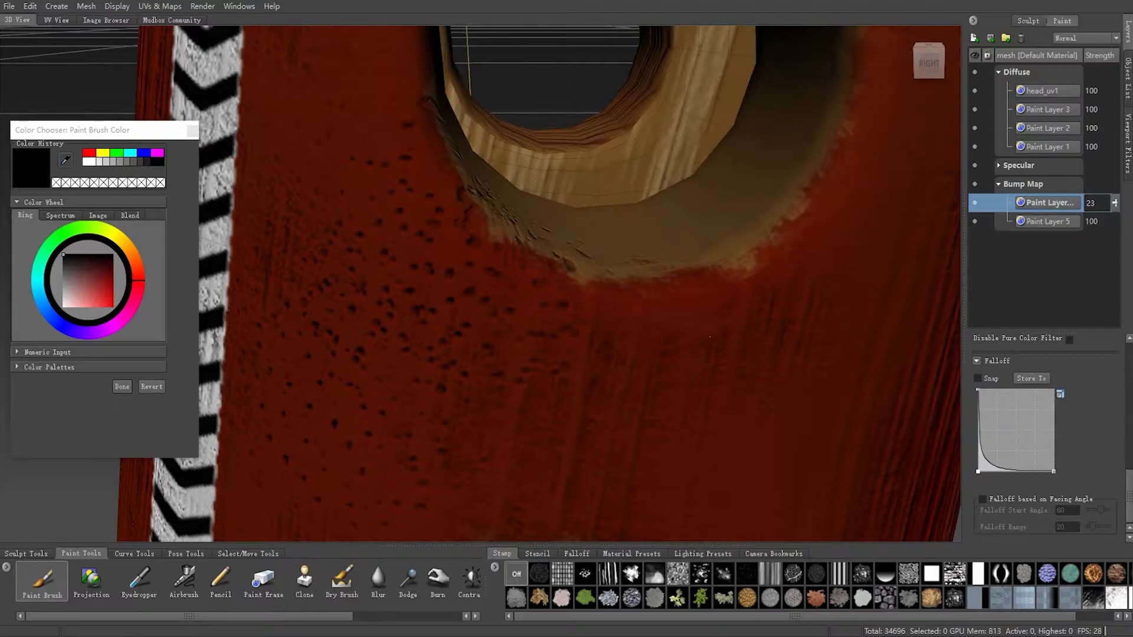
{"action": "mouse_move", "coordinate": [709, 337]}
{"action": "left_mouse_down", "text": "alt"}
{"action": "mouse_move", "coordinate": [507, 342]}
{"action": "mouse_move", "coordinate": [418, 317]}
{"action": "left_mouse_up", "text": "alt"}
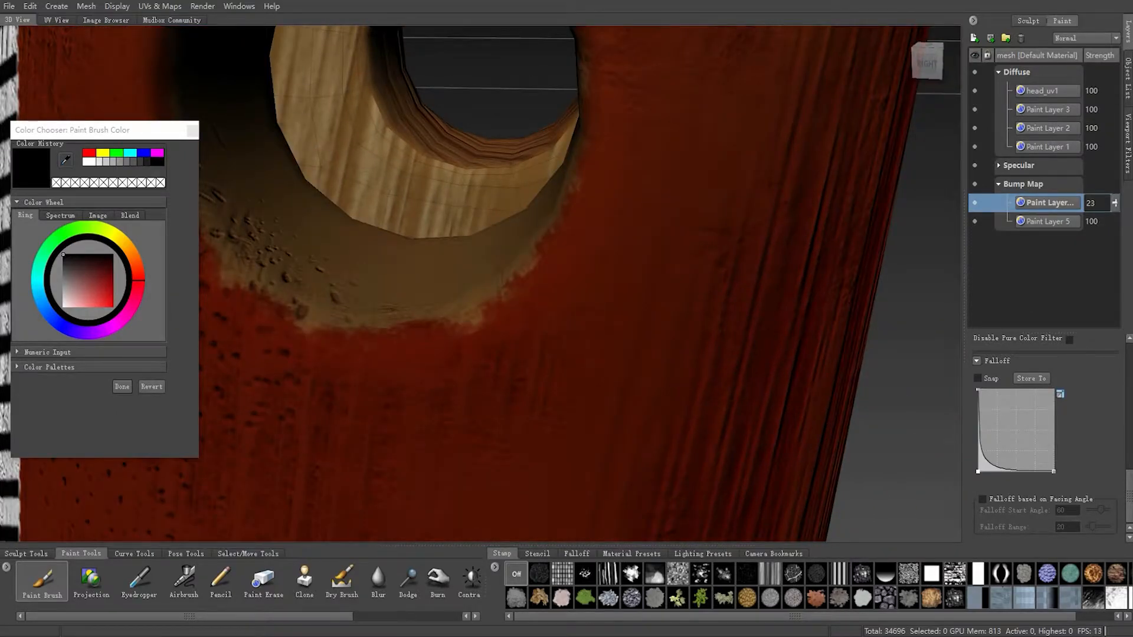
{"action": "left_click_drag", "start_coordinate": [387, 340], "coordinate": [374, 296], "text": "alt"}
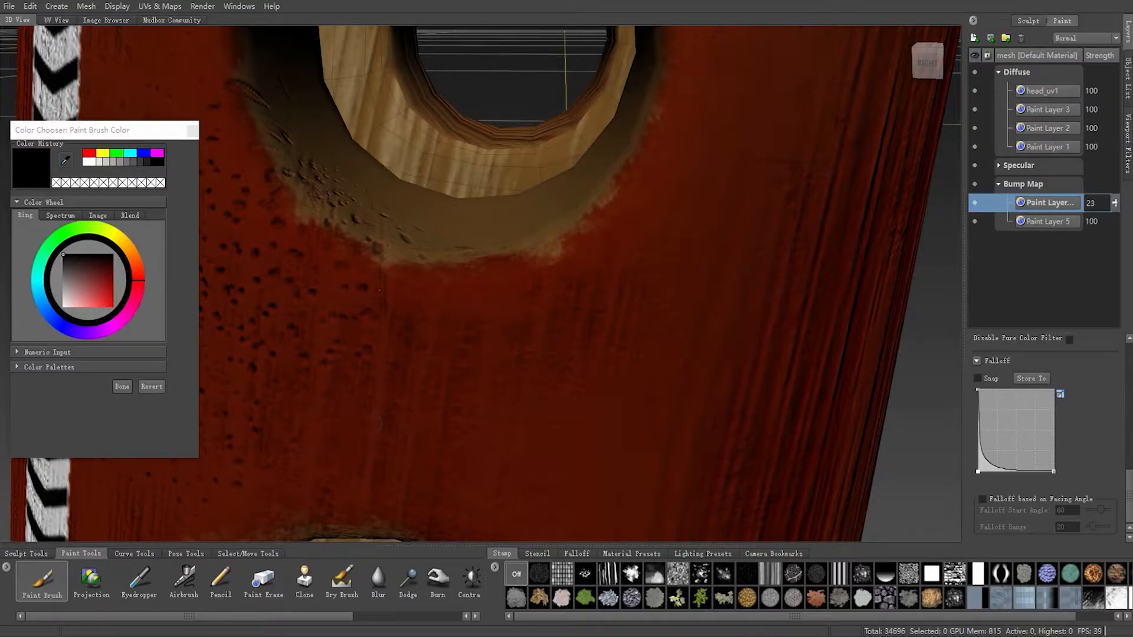
{"action": "left_click_drag", "start_coordinate": [398, 281], "coordinate": [410, 434], "text": "alt"}
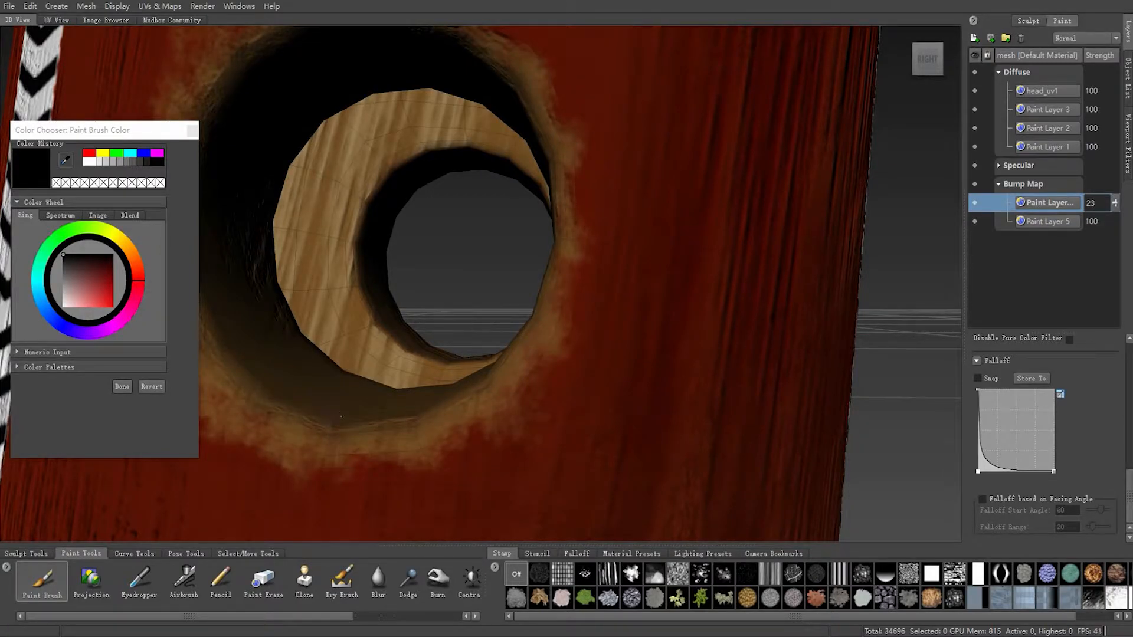
{"action": "left_click_drag", "start_coordinate": [333, 487], "coordinate": [509, 378], "text": "alt"}
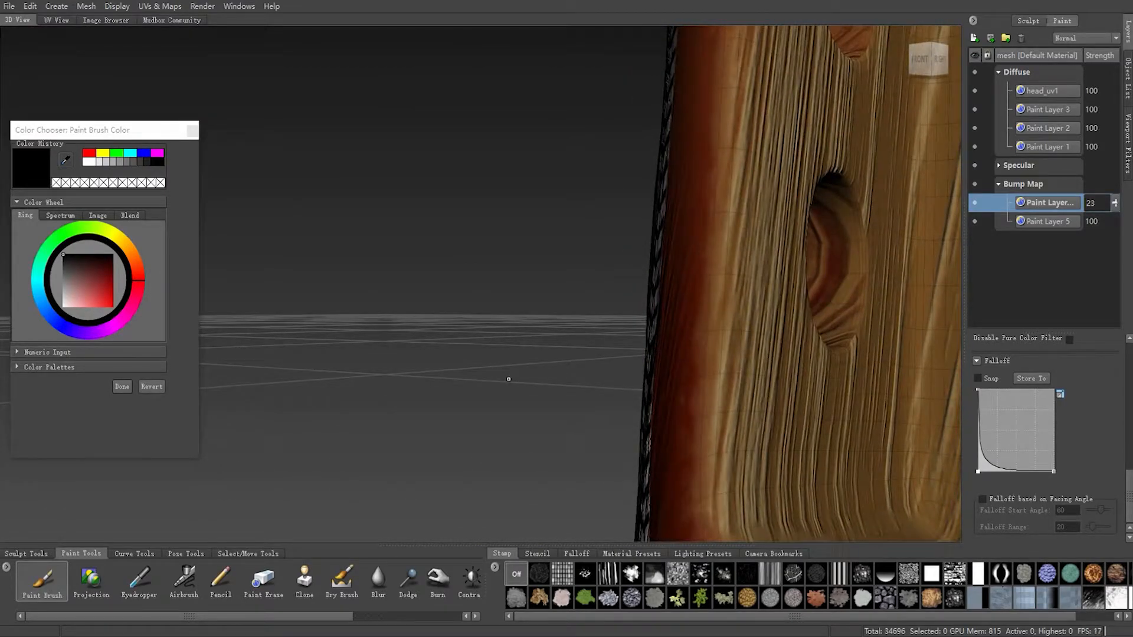
Step: Examine the wood grain at the lower end of the slot beside the diamond band
{"action": "right_click_drag", "start_coordinate": [743, 358], "coordinate": [637, 354], "text": "alt"}
{"action": "middle_click_drag", "start_coordinate": [637, 354], "coordinate": [534, 292], "text": "alt"}
{"action": "left_click_drag", "start_coordinate": [534, 292], "coordinate": [643, 322], "text": "alt"}
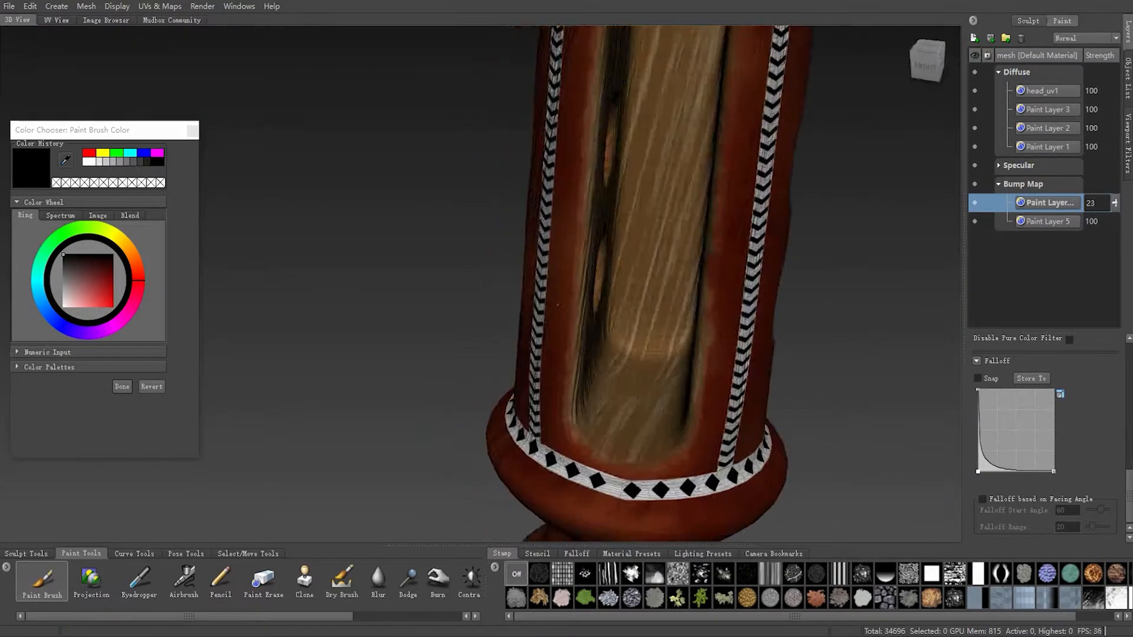
{"action": "right_click_drag", "start_coordinate": [643, 322], "coordinate": [602, 297], "text": "alt"}
{"action": "middle_click_drag", "start_coordinate": [602, 297], "coordinate": [570, 207], "text": "alt"}
{"action": "right_click_drag", "start_coordinate": [614, 372], "coordinate": [667, 353], "text": "alt"}
{"action": "left_click_drag", "start_coordinate": [667, 352], "coordinate": [628, 362], "text": "alt"}
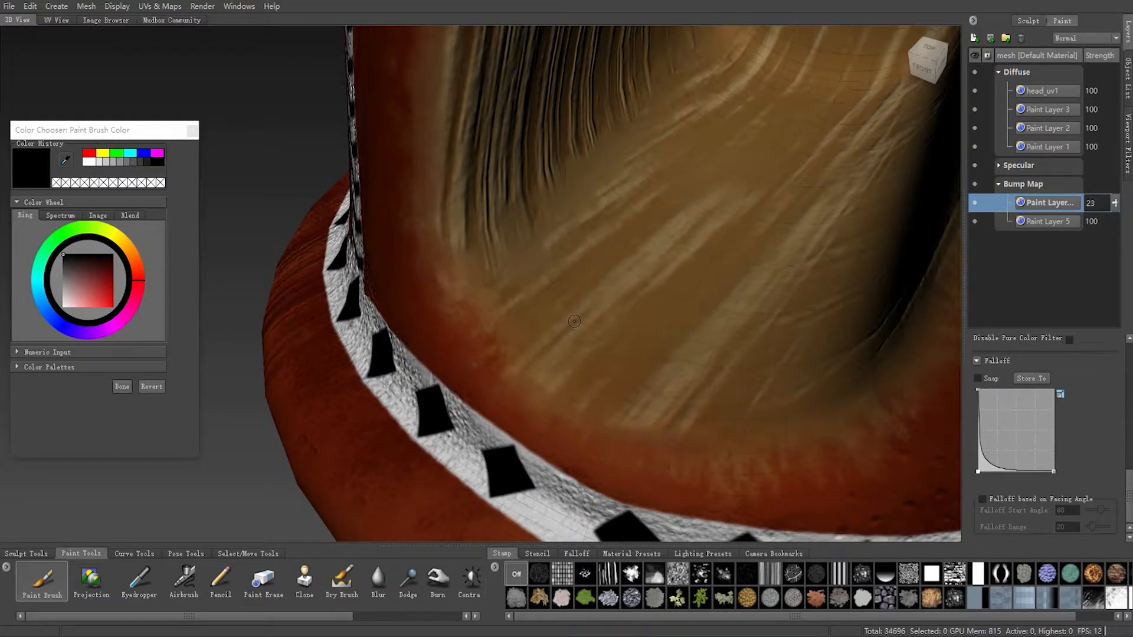
{"action": "mouse_move", "coordinate": [691, 401]}
{"action": "left_mouse_down", "text": "alt"}
{"action": "mouse_move", "coordinate": [705, 377]}
{"action": "mouse_move", "coordinate": [701, 388]}
{"action": "left_mouse_up", "text": "alt"}
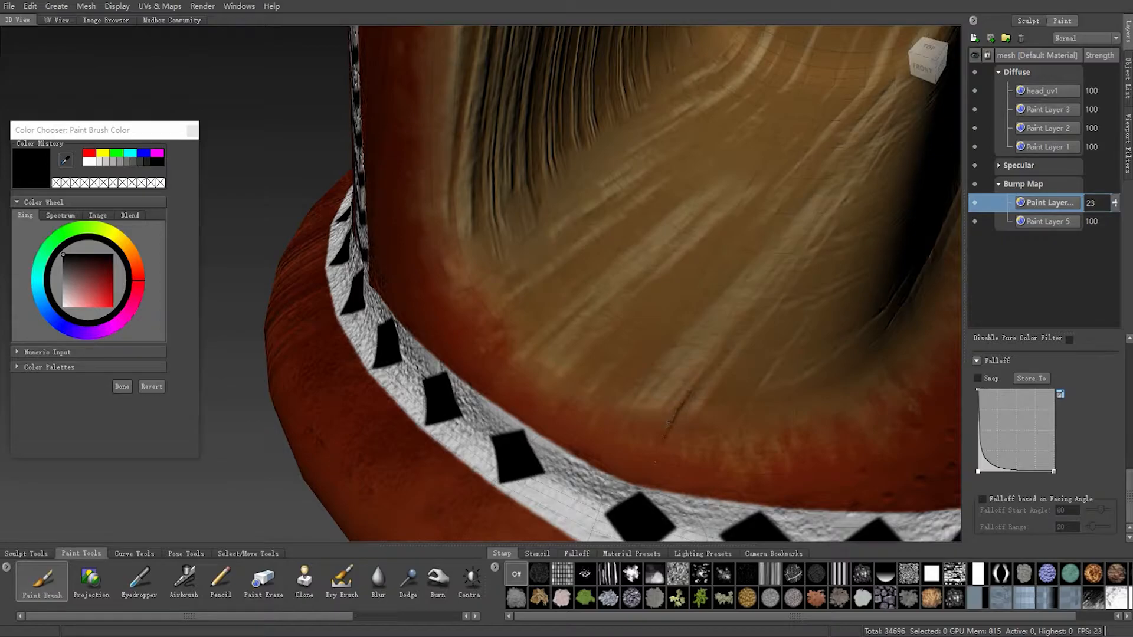
Step: Turn on Steady Stroke for the paint brush and test a thin line at the slot's lower edge, then undo it
{"action": "left_click_drag", "start_coordinate": [1130, 481], "coordinate": [1130, 413]}
{"action": "left_click", "coordinate": [981, 455]}
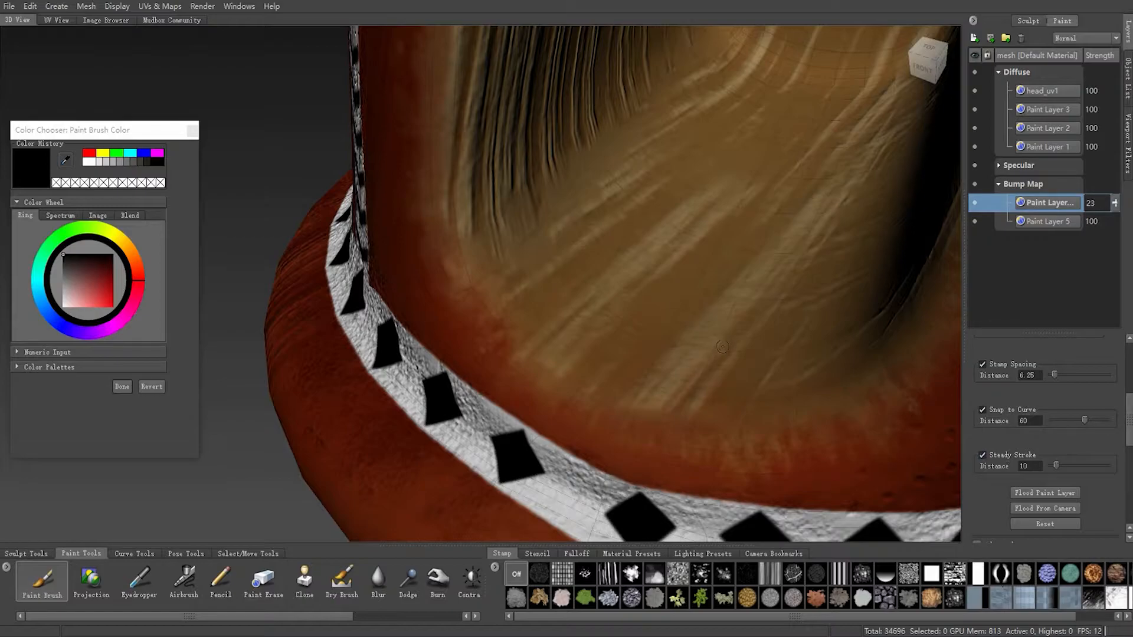
{"action": "left_click_drag", "start_coordinate": [672, 423], "coordinate": [614, 511]}
{"action": "key", "text": "ctrl+z"}
Step: Paint a thin crack along the wood grain across the slot's lower edge and soften it on the bump layer
{"action": "mouse_move", "coordinate": [711, 367]}
{"action": "left_mouse_down"}
{"action": "mouse_move", "coordinate": [617, 490]}
{"action": "mouse_move", "coordinate": [629, 466]}
{"action": "left_mouse_up"}
{"action": "left_click_drag", "start_coordinate": [634, 415], "coordinate": [790, 383], "text": "alt"}
{"action": "left_click_drag", "start_coordinate": [809, 292], "coordinate": [785, 385], "text": "shift"}
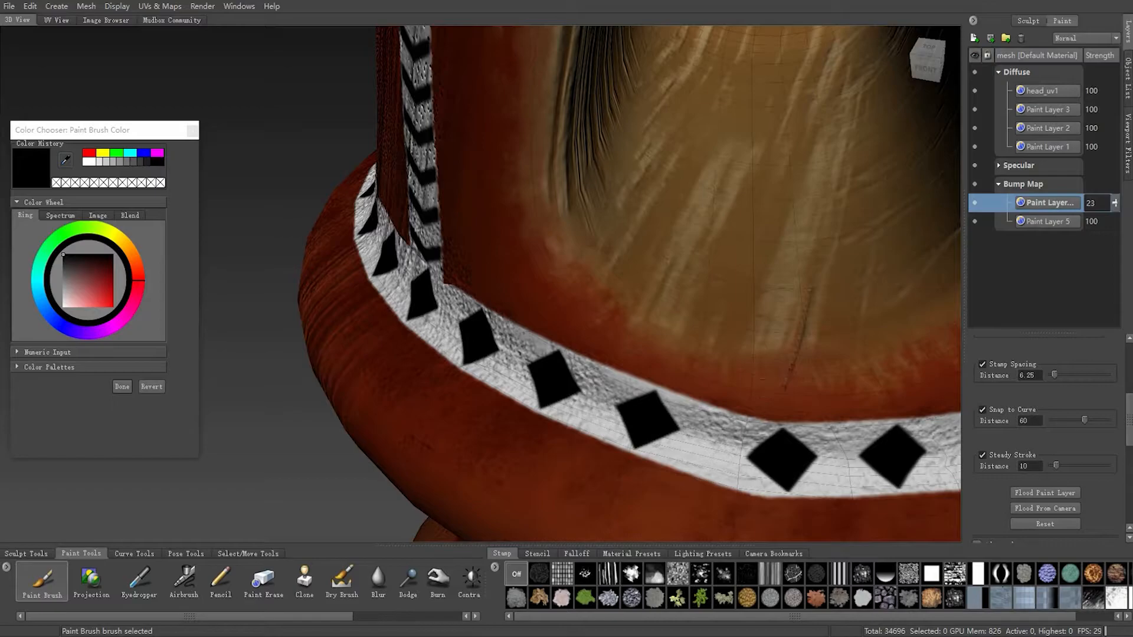
{"action": "right_click_drag", "start_coordinate": [767, 360], "coordinate": [590, 354], "text": "alt"}
{"action": "middle_click_drag", "start_coordinate": [501, 236], "coordinate": [490, 348], "text": "alt"}
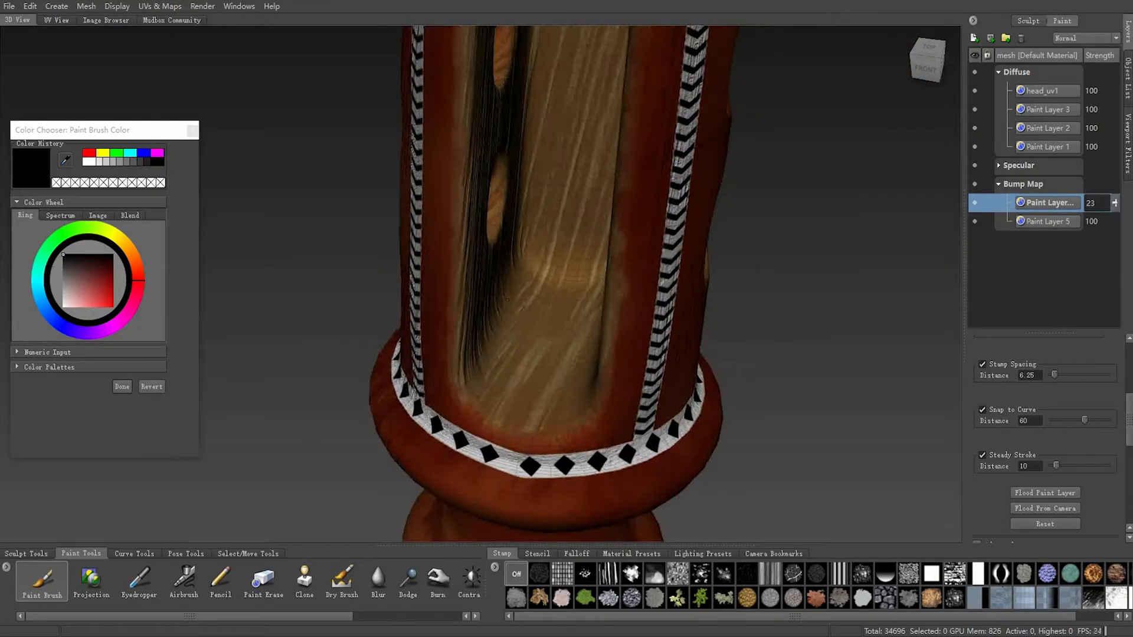
Step: Blur the pitted bump off the white chevron band beside the slot, down to its junction with the diamond band
{"action": "right_click_drag", "start_coordinate": [489, 348], "coordinate": [543, 341], "text": "alt"}
{"action": "left_click_drag", "start_coordinate": [543, 341], "coordinate": [619, 319], "text": "alt"}
{"action": "right_click_drag", "start_coordinate": [619, 319], "coordinate": [660, 337], "text": "alt"}
{"action": "left_click_drag", "start_coordinate": [661, 336], "coordinate": [691, 369], "text": "alt"}
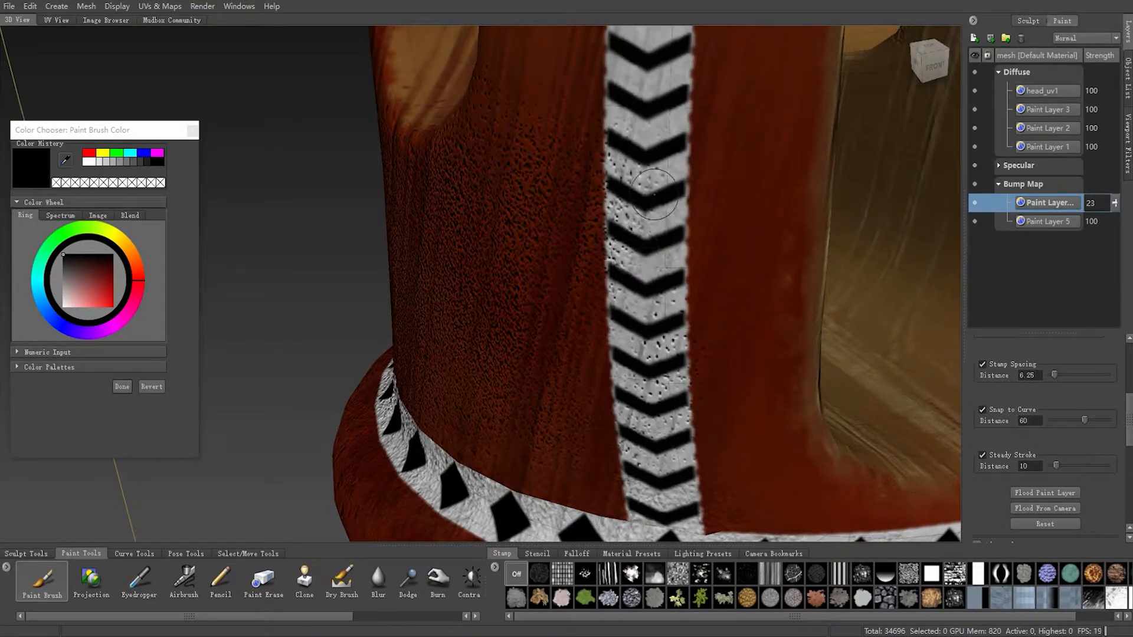
{"action": "mouse_move", "coordinate": [650, 197]}
{"action": "left_mouse_down", "text": "shift"}
{"action": "mouse_move", "coordinate": [647, 177]}
{"action": "mouse_move", "coordinate": [659, 213]}
{"action": "mouse_move", "coordinate": [650, 166]}
{"action": "mouse_move", "coordinate": [619, 211]}
{"action": "mouse_move", "coordinate": [620, 267]}
{"action": "left_mouse_up", "text": "shift"}
{"action": "mouse_move", "coordinate": [648, 322]}
{"action": "left_mouse_down", "text": "shift"}
{"action": "mouse_move", "coordinate": [659, 381]}
{"action": "mouse_move", "coordinate": [673, 341]}
{"action": "mouse_move", "coordinate": [681, 421]}
{"action": "left_mouse_up", "text": "shift"}
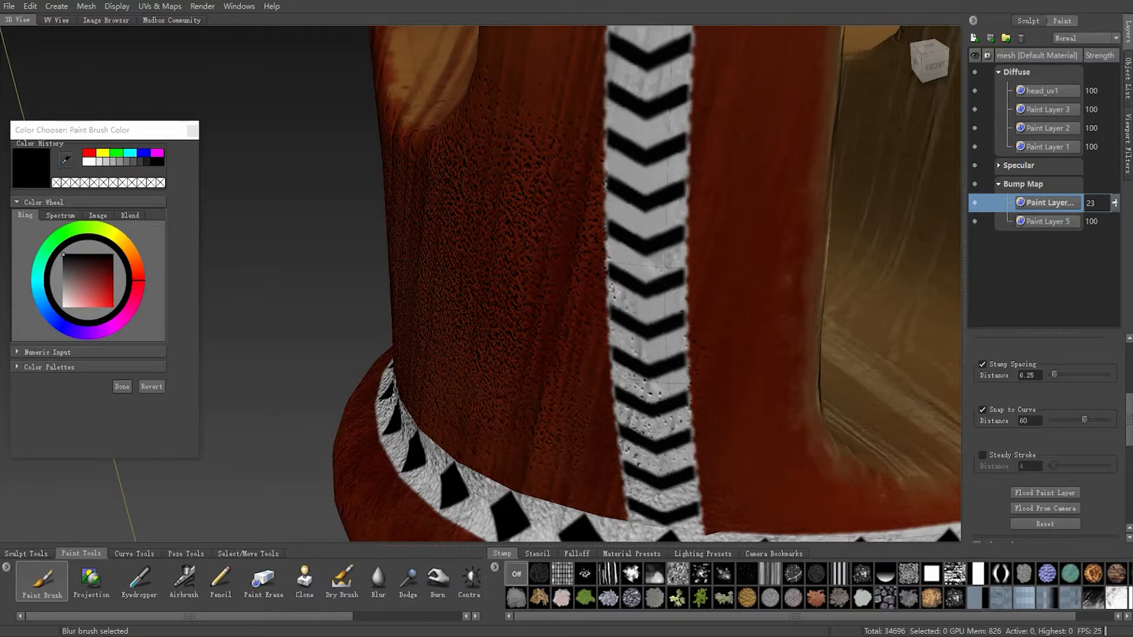
{"action": "mouse_move", "coordinate": [642, 331]}
{"action": "left_mouse_down", "text": "shift"}
{"action": "mouse_move", "coordinate": [634, 310]}
{"action": "mouse_move", "coordinate": [623, 379]}
{"action": "left_mouse_up", "text": "shift"}
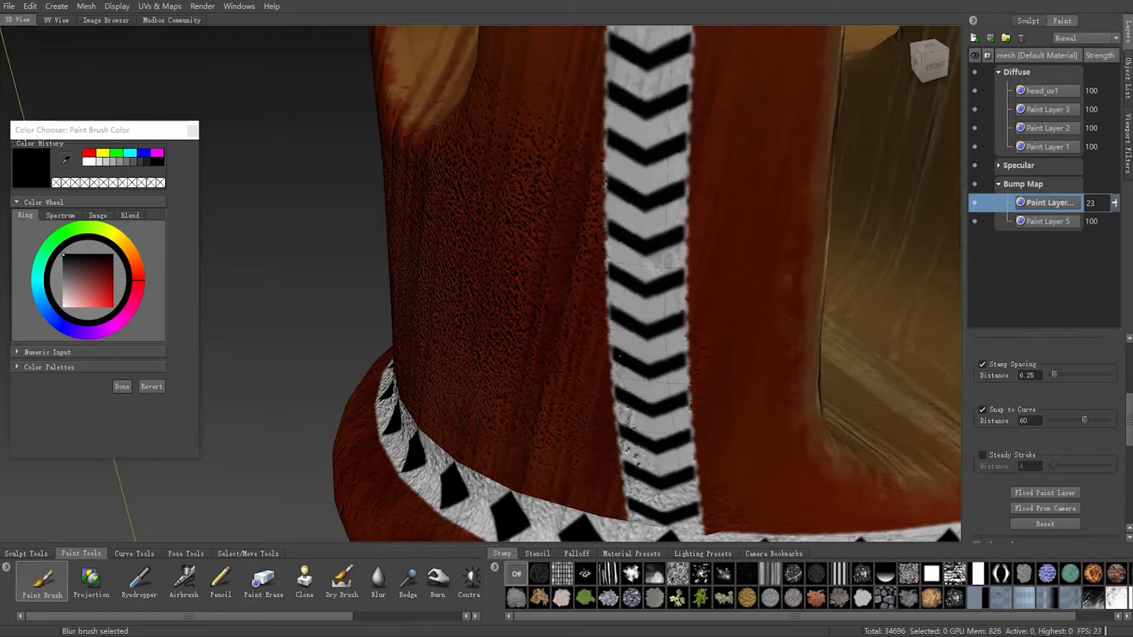
{"action": "left_click_drag", "start_coordinate": [625, 288], "coordinate": [643, 255], "text": "alt"}
{"action": "left_click_drag", "start_coordinate": [640, 337], "coordinate": [647, 315], "text": "shift"}
{"action": "mouse_move", "coordinate": [652, 380]}
{"action": "left_mouse_down", "text": "shift"}
{"action": "mouse_move", "coordinate": [698, 413]}
{"action": "mouse_move", "coordinate": [668, 380]}
{"action": "left_mouse_up", "text": "shift"}
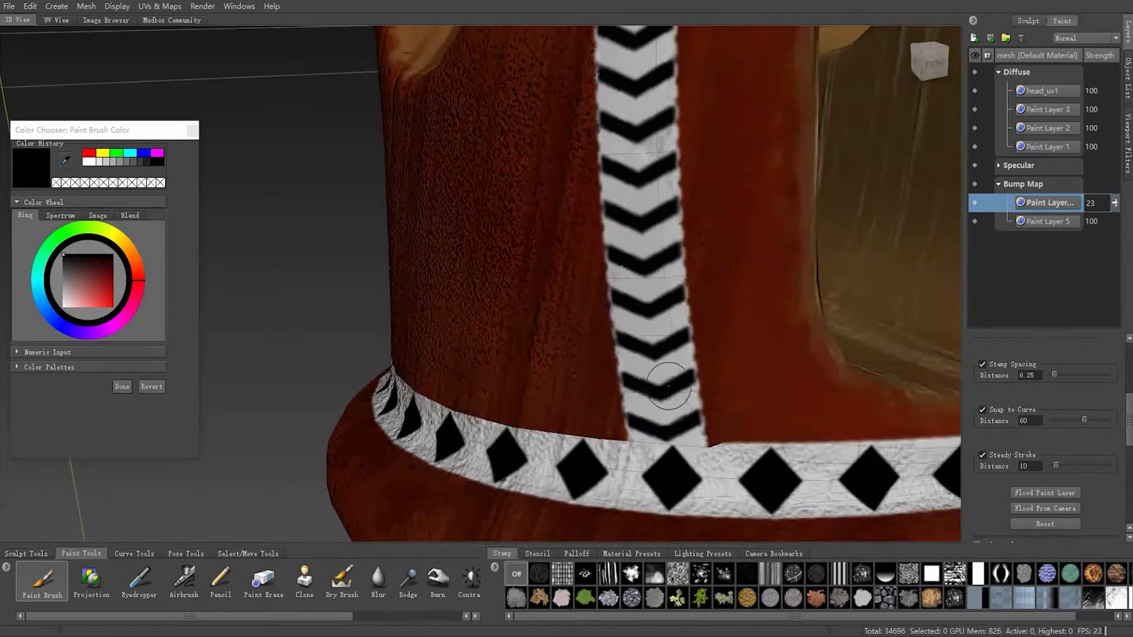
Step: Blur the bump on the white diamond band around the shaft's base, continuing around the side with the round holes
{"action": "left_click_drag", "start_coordinate": [648, 320], "coordinate": [704, 302], "text": "alt"}
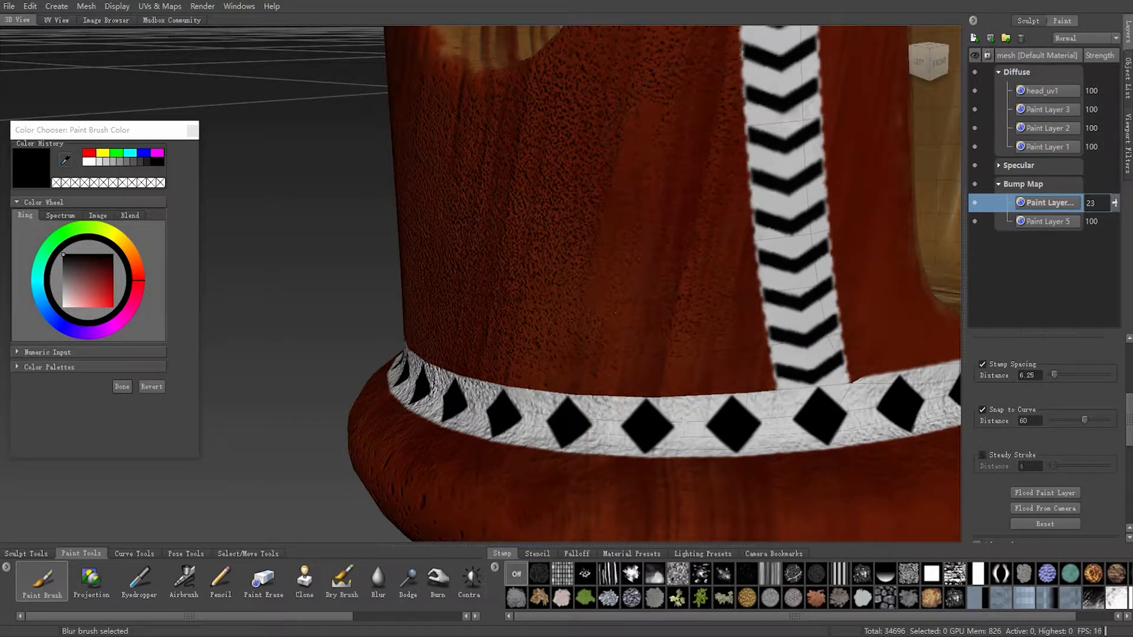
{"action": "mouse_move", "coordinate": [601, 434]}
{"action": "left_mouse_down", "text": "shift"}
{"action": "mouse_move", "coordinate": [592, 443]}
{"action": "mouse_move", "coordinate": [522, 404]}
{"action": "mouse_move", "coordinate": [597, 426]}
{"action": "left_mouse_up", "text": "shift"}
{"action": "mouse_move", "coordinate": [620, 260]}
{"action": "left_mouse_down", "text": "shift"}
{"action": "mouse_move", "coordinate": [572, 369]}
{"action": "mouse_move", "coordinate": [623, 324]}
{"action": "left_mouse_up", "text": "shift"}
{"action": "mouse_move", "coordinate": [844, 332]}
{"action": "left_mouse_down", "text": "shift"}
{"action": "mouse_move", "coordinate": [857, 356]}
{"action": "mouse_move", "coordinate": [849, 326]}
{"action": "mouse_move", "coordinate": [666, 314]}
{"action": "left_mouse_up", "text": "shift"}
{"action": "mouse_move", "coordinate": [655, 436]}
{"action": "left_mouse_down", "text": "shift"}
{"action": "mouse_move", "coordinate": [788, 390]}
{"action": "mouse_move", "coordinate": [849, 432]}
{"action": "mouse_move", "coordinate": [961, 403]}
{"action": "left_mouse_up", "text": "shift"}
{"action": "mouse_move", "coordinate": [531, 407]}
{"action": "left_mouse_down", "text": "alt"}
{"action": "mouse_move", "coordinate": [714, 354]}
{"action": "mouse_move", "coordinate": [523, 390]}
{"action": "mouse_move", "coordinate": [460, 359]}
{"action": "mouse_move", "coordinate": [422, 361]}
{"action": "left_mouse_up", "text": "alt"}
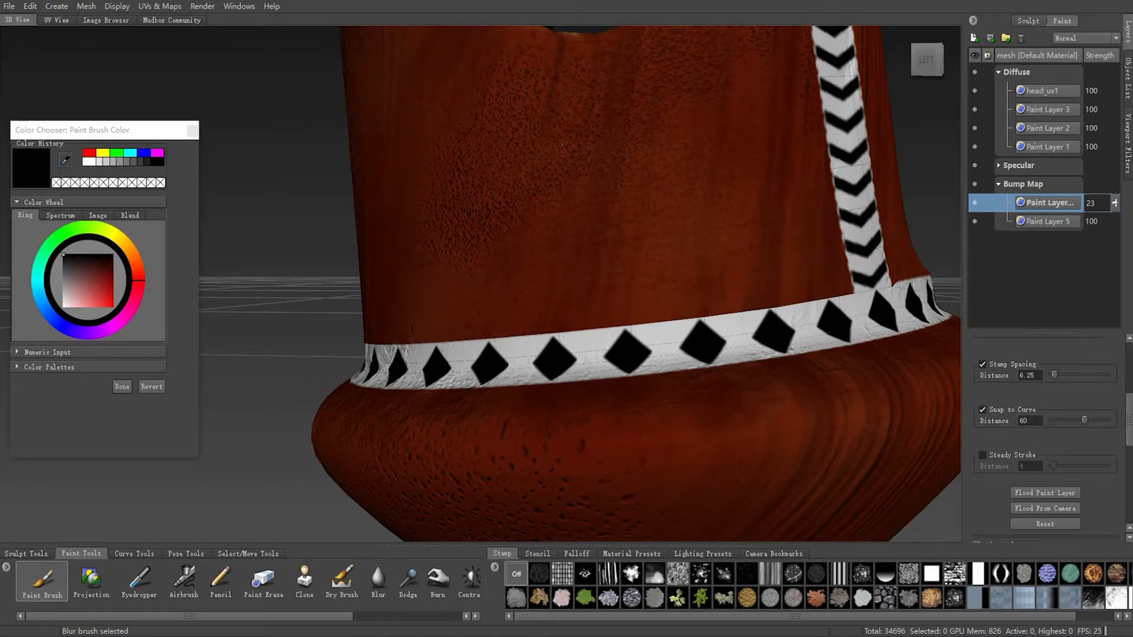
{"action": "left_click_drag", "start_coordinate": [554, 141], "coordinate": [560, 183], "text": "alt"}
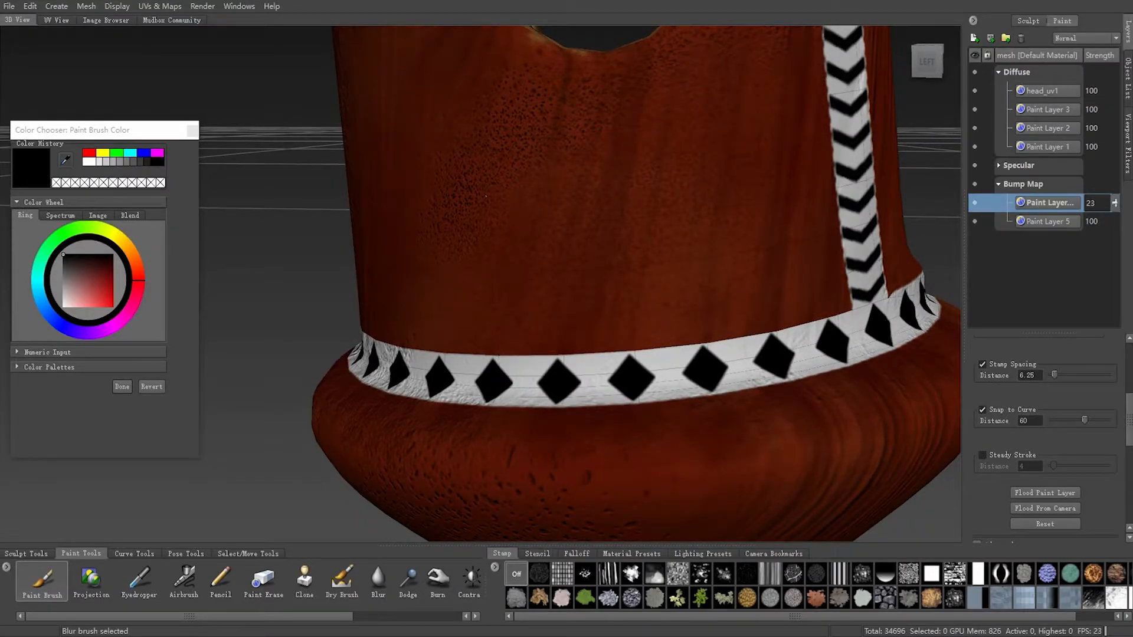
{"action": "left_click_drag", "start_coordinate": [458, 282], "coordinate": [422, 272], "text": "shift"}
Step: Smooth the rough bump on the chevron band alongside the lower round side holes
{"action": "right_click_drag", "start_coordinate": [428, 264], "coordinate": [540, 130], "text": "alt"}
{"action": "middle_click_drag", "start_coordinate": [540, 130], "coordinate": [497, 286], "text": "alt"}
{"action": "mouse_move", "coordinate": [539, 302]}
{"action": "left_mouse_down", "text": "alt"}
{"action": "mouse_move", "coordinate": [585, 248]}
{"action": "mouse_move", "coordinate": [623, 266]}
{"action": "mouse_move", "coordinate": [609, 290]}
{"action": "left_mouse_up", "text": "alt"}
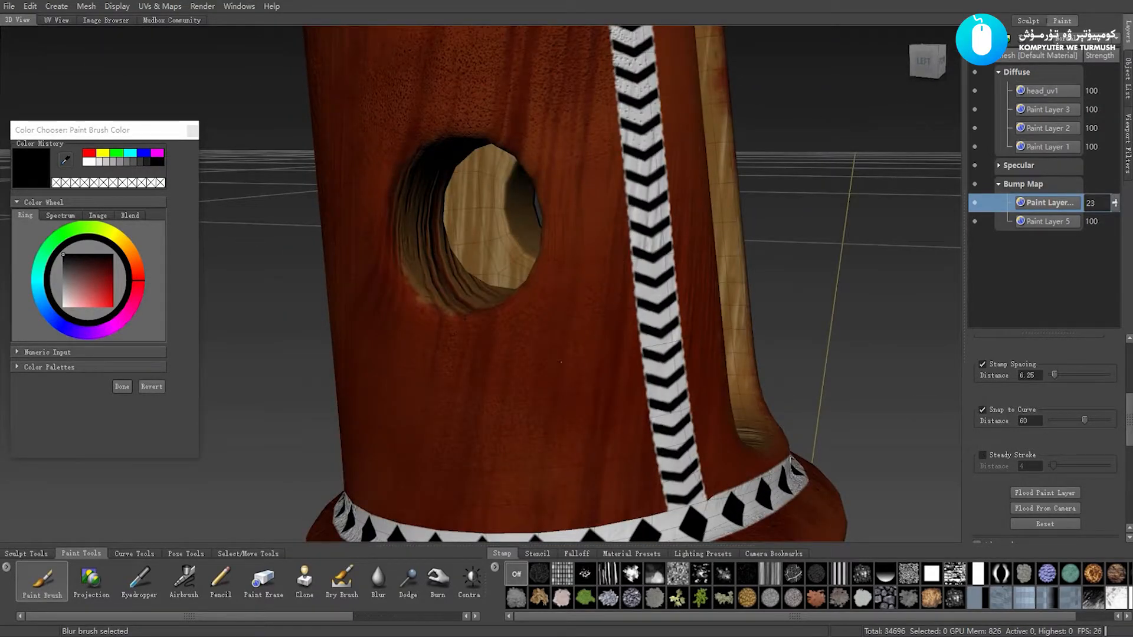
{"action": "left_click_drag", "start_coordinate": [561, 361], "coordinate": [580, 403], "text": "alt"}
{"action": "mouse_move", "coordinate": [591, 171]}
{"action": "left_mouse_down", "text": "alt"}
{"action": "mouse_move", "coordinate": [518, 201]}
{"action": "mouse_move", "coordinate": [515, 193]}
{"action": "left_mouse_up", "text": "alt"}
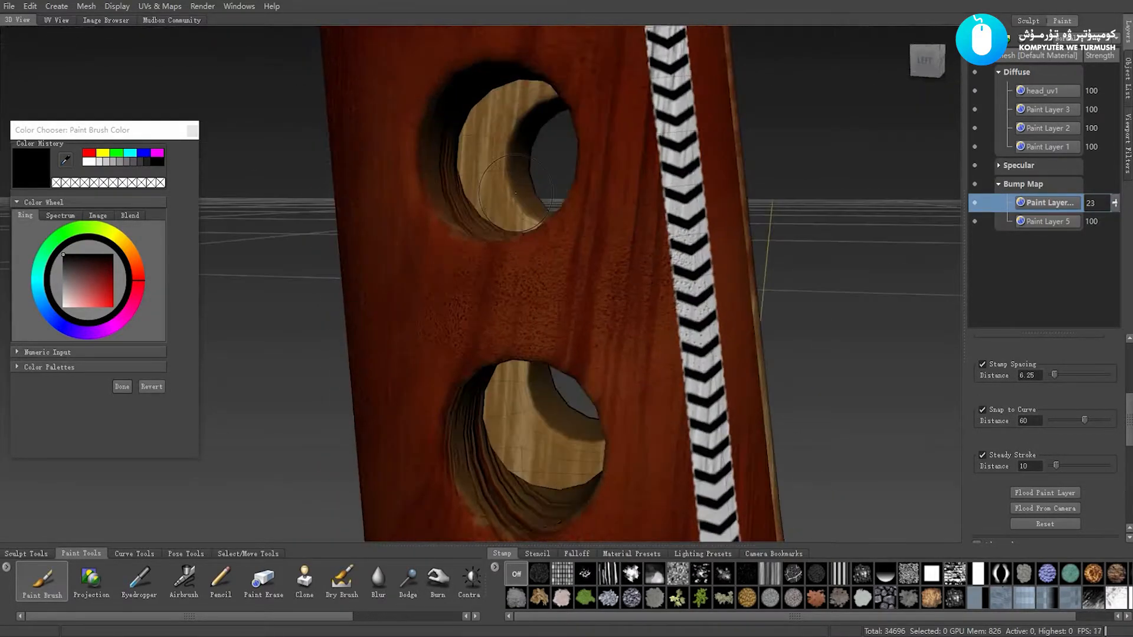
{"action": "left_click_drag", "start_coordinate": [508, 429], "coordinate": [540, 392], "text": "alt"}
{"action": "key", "text": "shift"}
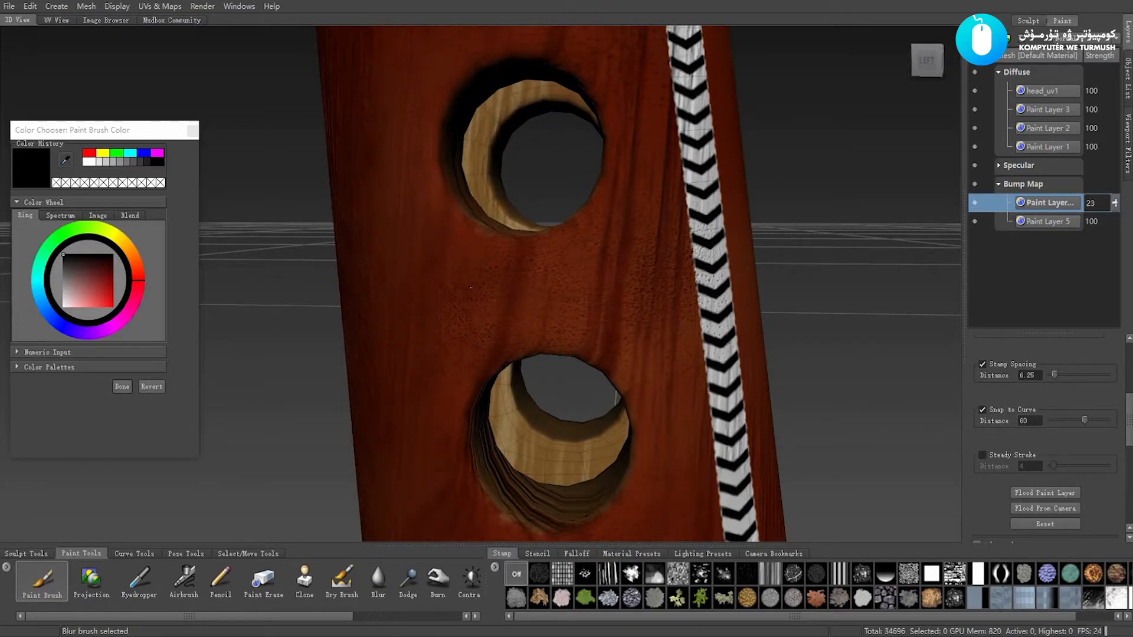
{"action": "left_click_drag", "start_coordinate": [489, 278], "coordinate": [611, 364], "text": "alt"}
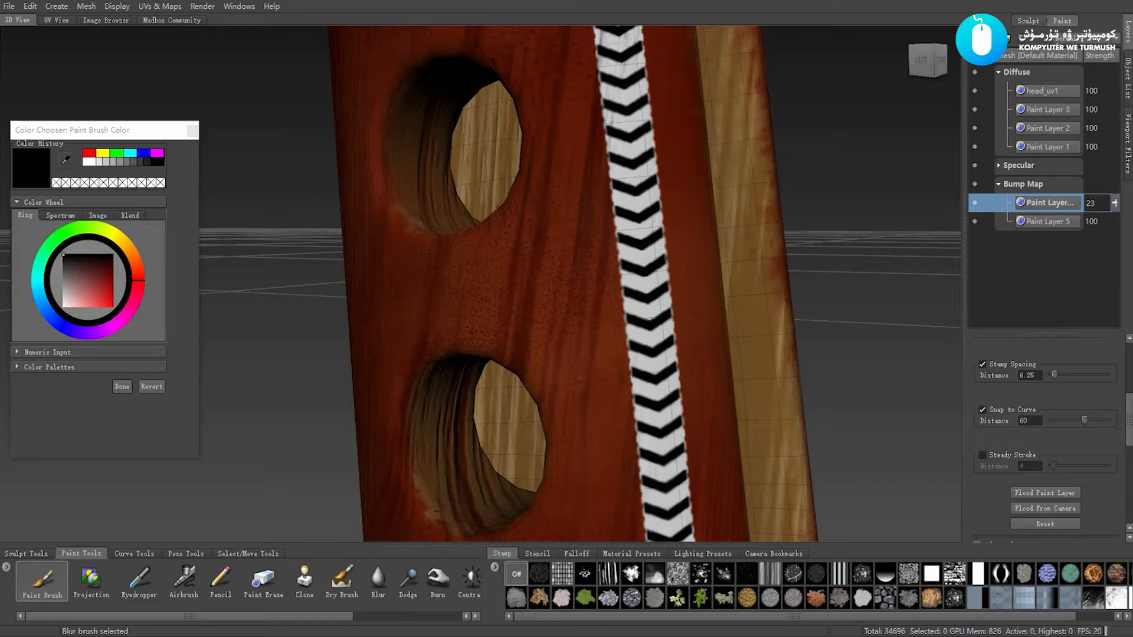
{"action": "mouse_move", "coordinate": [435, 267]}
{"action": "left_mouse_down", "text": "alt"}
{"action": "mouse_move", "coordinate": [499, 330]}
{"action": "mouse_move", "coordinate": [491, 348]}
{"action": "mouse_move", "coordinate": [458, 268]}
{"action": "left_mouse_up", "text": "alt"}
Step: Continue blurring the bump on the same chevron band farther up the shaft, past the upper side holes
{"action": "scroll", "coordinate": [459, 269], "scroll_direction": "down", "scroll_amount": 5}
{"action": "middle_click_drag", "start_coordinate": [444, 126], "coordinate": [464, 276], "text": "alt"}
{"action": "mouse_move", "coordinate": [464, 276]}
{"action": "left_mouse_down", "text": "alt"}
{"action": "mouse_move", "coordinate": [453, 247]}
{"action": "mouse_move", "coordinate": [458, 262]}
{"action": "left_mouse_up", "text": "alt"}
{"action": "scroll", "coordinate": [450, 244], "scroll_direction": "up", "scroll_amount": 2}
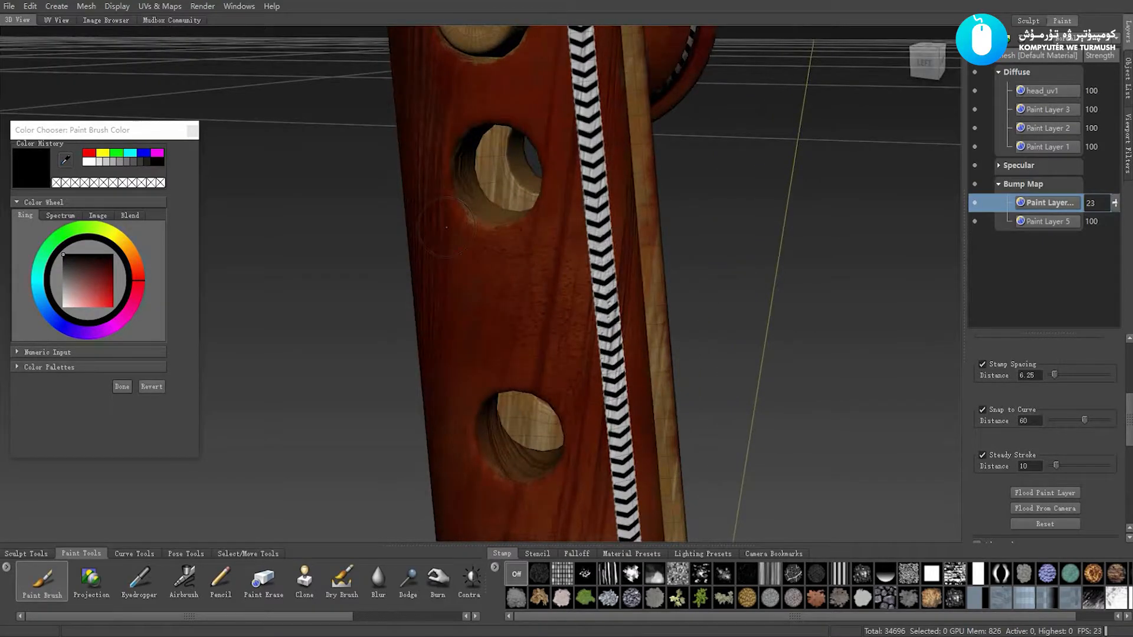
{"action": "left_click_drag", "start_coordinate": [602, 324], "coordinate": [591, 295], "text": "alt"}
{"action": "key", "text": "shift"}
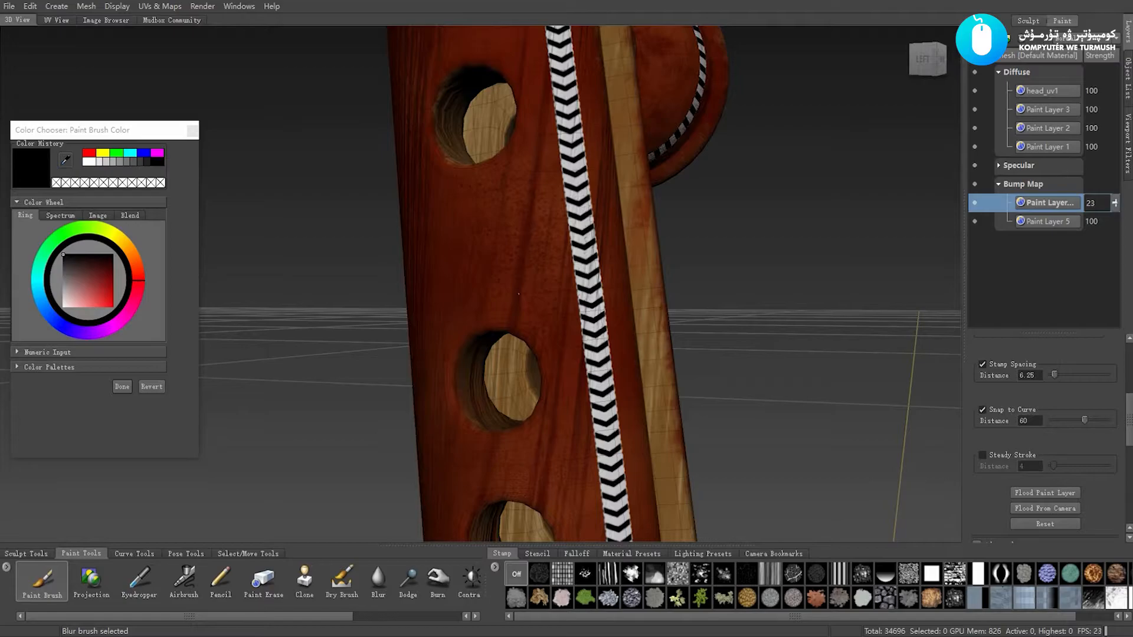
Step: Blur the bump on the chevron band on the opposite side of the slot, including its lower end near the base
{"action": "mouse_move", "coordinate": [412, 256]}
{"action": "left_mouse_down", "text": "alt"}
{"action": "mouse_move", "coordinate": [443, 280]}
{"action": "mouse_move", "coordinate": [554, 222]}
{"action": "mouse_move", "coordinate": [693, 203]}
{"action": "left_mouse_up", "text": "alt"}
{"action": "mouse_move", "coordinate": [517, 279]}
{"action": "left_mouse_down", "text": "alt"}
{"action": "mouse_move", "coordinate": [658, 265]}
{"action": "mouse_move", "coordinate": [421, 230]}
{"action": "left_mouse_up", "text": "alt"}
{"action": "key", "text": "shift"}
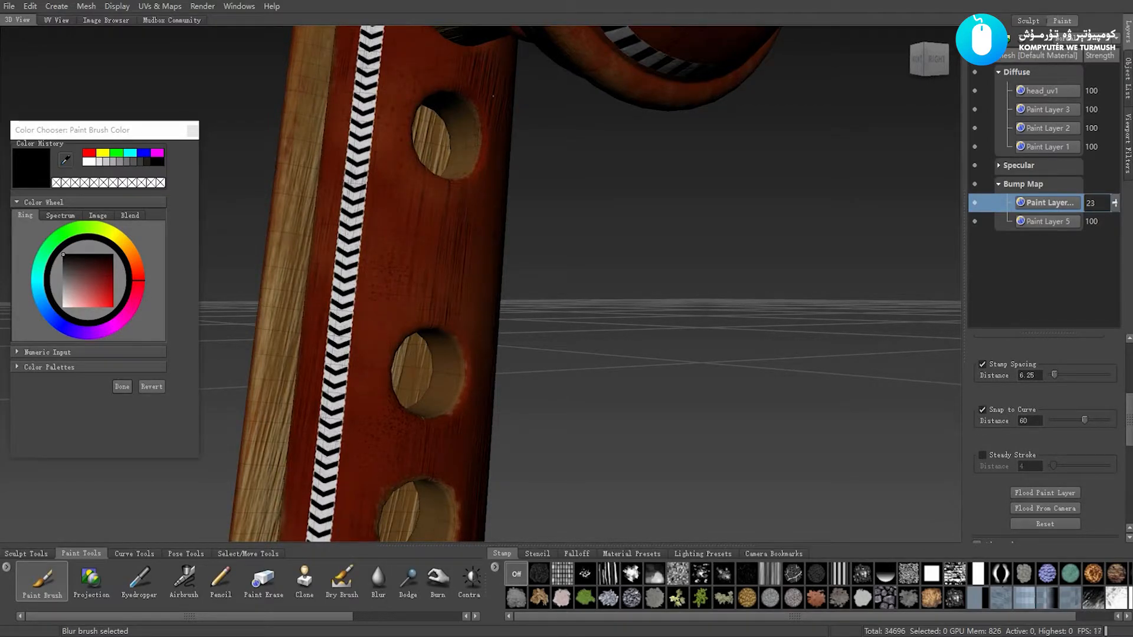
{"action": "key", "text": "shift"}
{"action": "right_click_drag", "start_coordinate": [514, 295], "coordinate": [308, 327], "text": "alt"}
{"action": "left_click_drag", "start_coordinate": [308, 327], "coordinate": [340, 383], "text": "alt"}
{"action": "right_click_drag", "start_coordinate": [339, 384], "coordinate": [401, 425], "text": "alt"}
{"action": "left_click_drag", "start_coordinate": [401, 424], "coordinate": [418, 465], "text": "alt"}
{"action": "middle_click_drag", "start_coordinate": [418, 465], "coordinate": [460, 289], "text": "alt"}
{"action": "right_click_drag", "start_coordinate": [459, 288], "coordinate": [643, 339], "text": "alt"}
{"action": "mouse_move", "coordinate": [643, 339]}
{"action": "left_mouse_down", "text": "alt"}
{"action": "mouse_move", "coordinate": [607, 367]}
{"action": "mouse_move", "coordinate": [620, 289]}
{"action": "left_mouse_up", "text": "alt"}
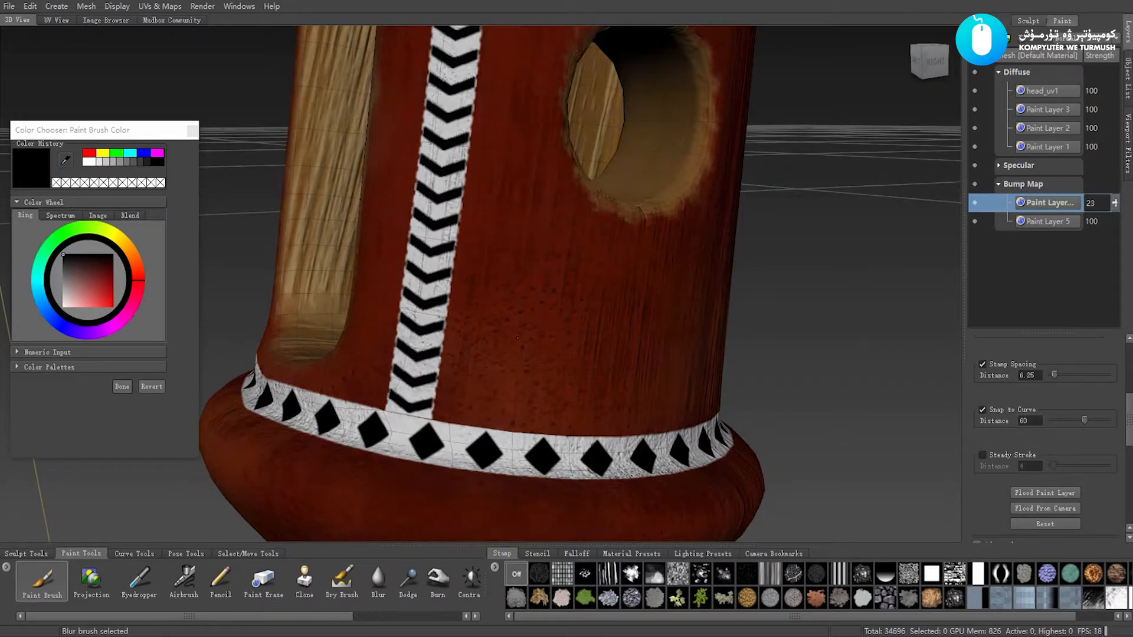
{"action": "mouse_move", "coordinate": [445, 274]}
{"action": "left_mouse_down", "text": "shift"}
{"action": "mouse_move", "coordinate": [451, 180]}
{"action": "mouse_move", "coordinate": [408, 389]}
{"action": "left_mouse_up", "text": "shift"}
{"action": "key", "text": "shift"}
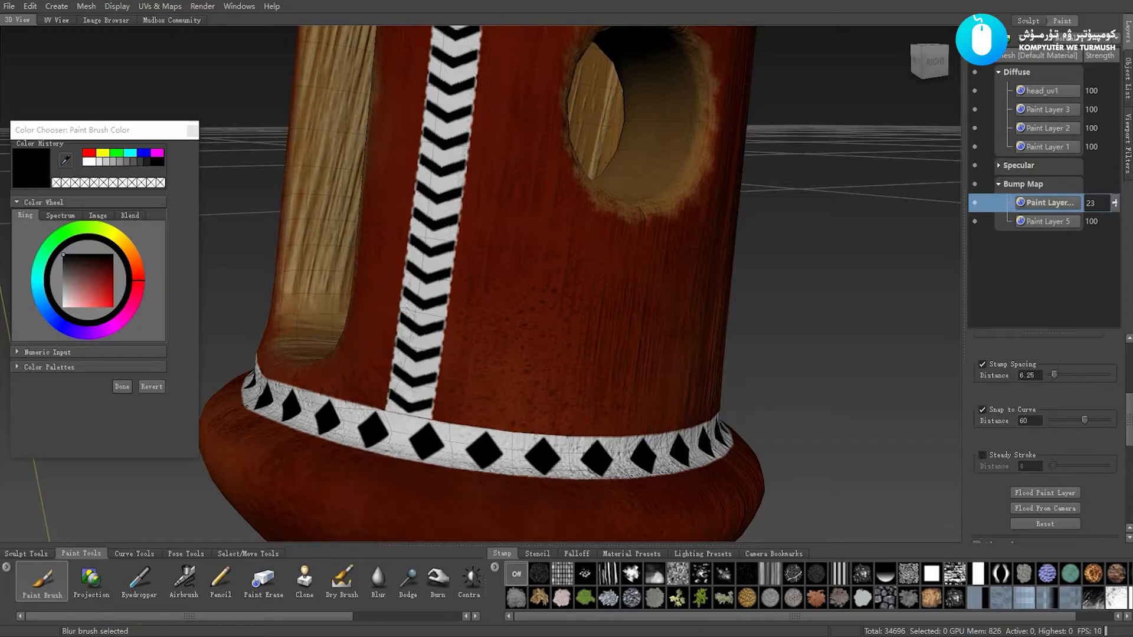
Step: Smooth the rough bump on the base's diamond band below the opposite side's round holes and around the slot
{"action": "left_click_drag", "start_coordinate": [452, 447], "coordinate": [679, 452], "text": "shift"}
{"action": "mouse_move", "coordinate": [678, 451]}
{"action": "left_mouse_down", "text": "alt"}
{"action": "mouse_move", "coordinate": [583, 447]}
{"action": "mouse_move", "coordinate": [543, 468]}
{"action": "left_mouse_up", "text": "alt"}
{"action": "key", "text": "shift"}
{"action": "left_click_drag", "start_coordinate": [666, 463], "coordinate": [596, 458], "text": "alt"}
{"action": "left_click_drag", "start_coordinate": [679, 422], "coordinate": [552, 451], "text": "alt"}
{"action": "left_click_drag", "start_coordinate": [660, 410], "coordinate": [552, 463], "text": "alt"}
{"action": "left_click_drag", "start_coordinate": [639, 427], "coordinate": [548, 426], "text": "alt"}
{"action": "key", "text": "shift"}
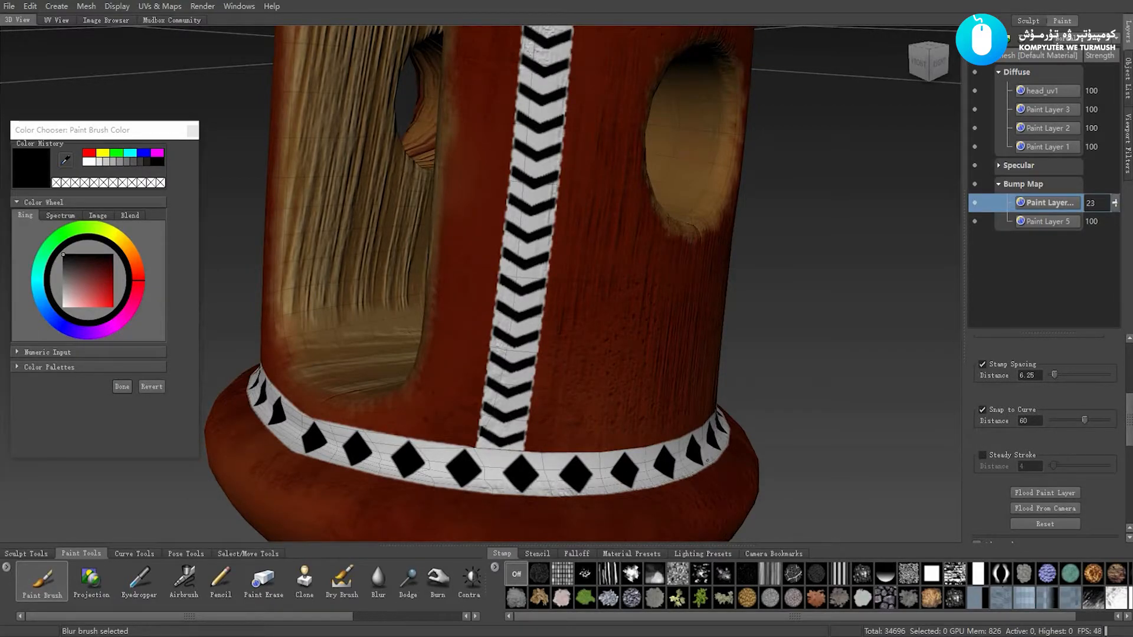
Step: Blur the chevron band upward along the shaft to the collar, along with the adjoining diamond band above the peg
{"action": "key", "text": "shift"}
{"action": "mouse_move", "coordinate": [543, 88]}
{"action": "left_mouse_down", "text": "alt"}
{"action": "mouse_move", "coordinate": [544, 59]}
{"action": "mouse_move", "coordinate": [538, 258]}
{"action": "mouse_move", "coordinate": [558, 144]}
{"action": "left_mouse_up", "text": "alt"}
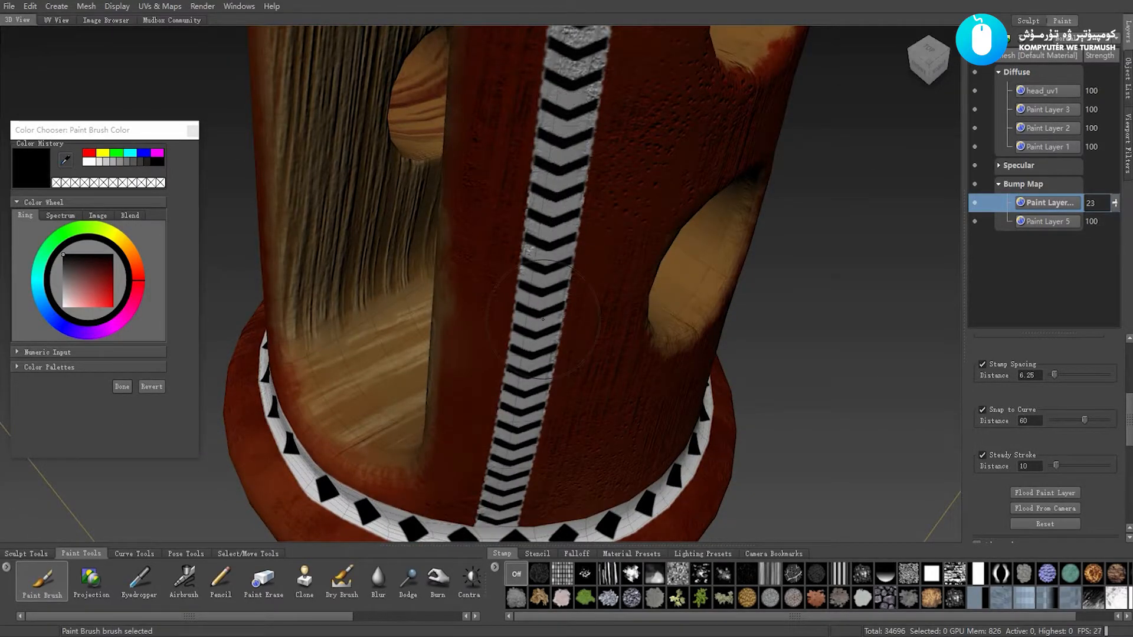
{"action": "mouse_move", "coordinate": [542, 319]}
{"action": "left_mouse_down", "text": "alt"}
{"action": "mouse_move", "coordinate": [470, 282]}
{"action": "mouse_move", "coordinate": [473, 271]}
{"action": "left_mouse_up", "text": "alt"}
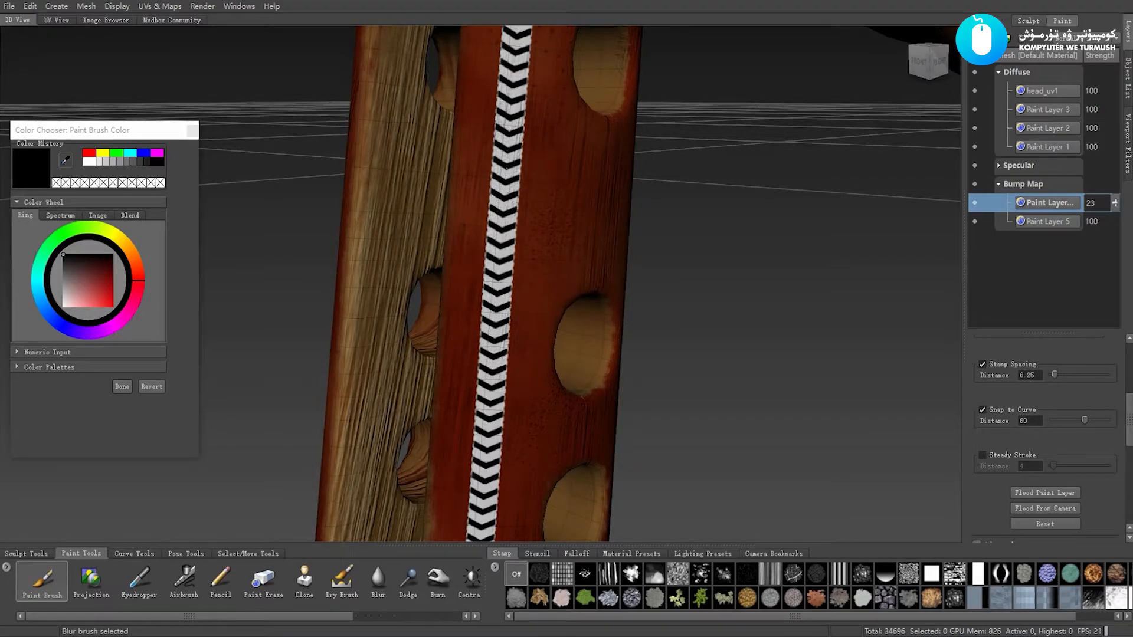
{"action": "left_click_drag", "start_coordinate": [513, 105], "coordinate": [518, 158], "text": "alt"}
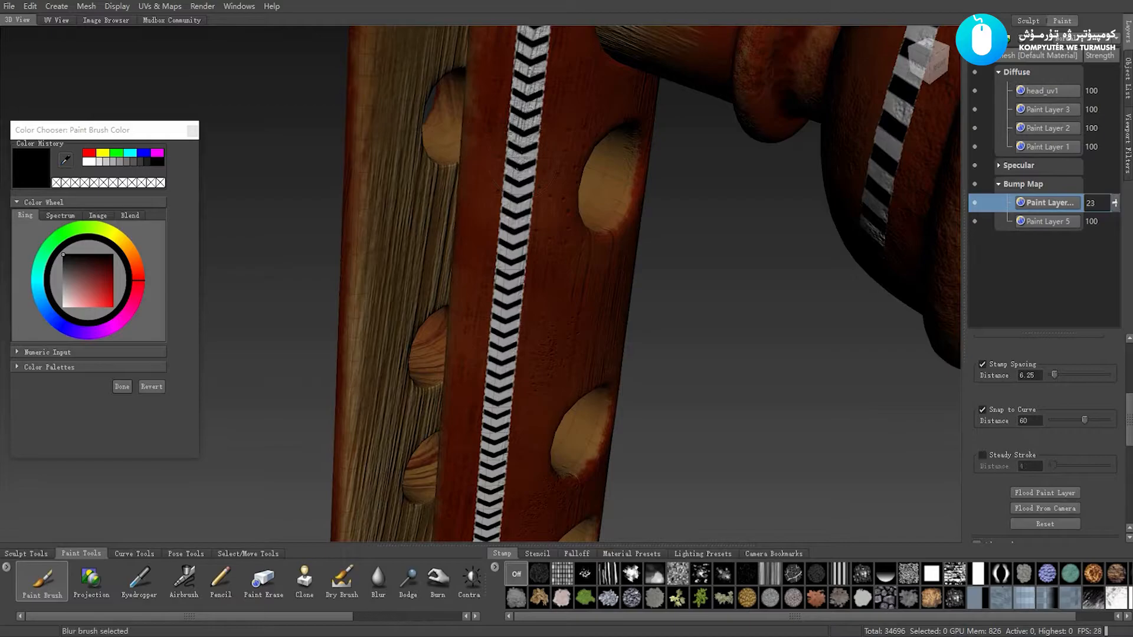
{"action": "left_click_drag", "start_coordinate": [526, 74], "coordinate": [531, 141], "text": "alt"}
{"action": "left_click_drag", "start_coordinate": [533, 101], "coordinate": [528, 155], "text": "alt"}
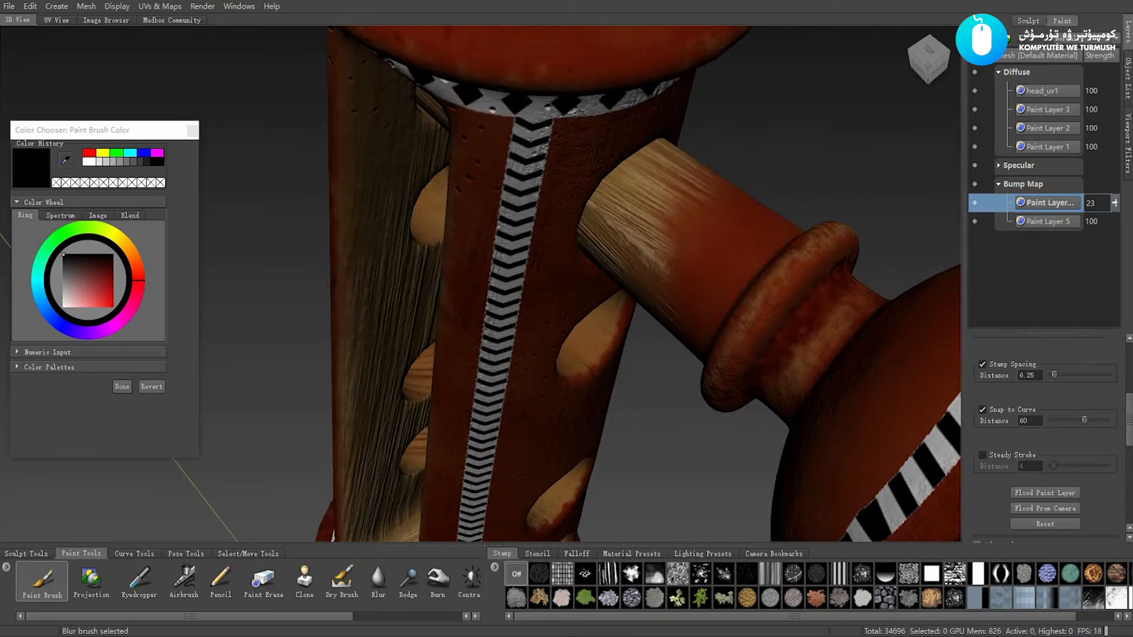
{"action": "left_click_drag", "start_coordinate": [651, 92], "coordinate": [662, 81], "text": "shift"}
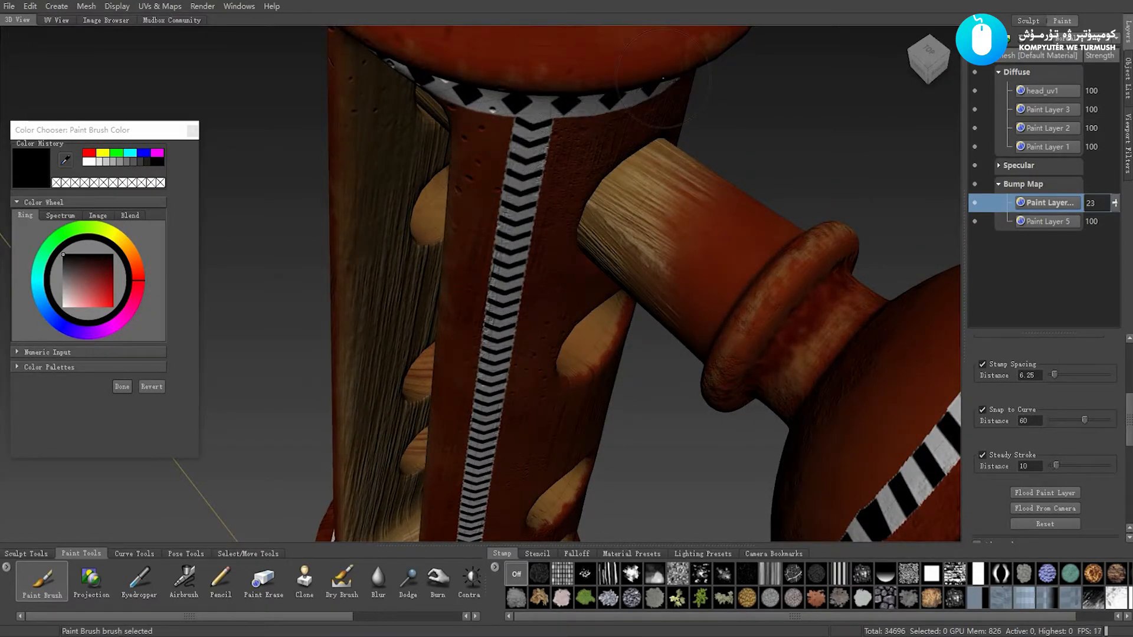
Step: Smooth the bump on the diamond band just below the neck rings, working around the top of the shaft
{"action": "right_click_drag", "start_coordinate": [651, 145], "coordinate": [502, 213], "text": "alt"}
{"action": "middle_click_drag", "start_coordinate": [502, 212], "coordinate": [485, 454], "text": "alt"}
{"action": "left_click_drag", "start_coordinate": [485, 454], "coordinate": [513, 330], "text": "alt"}
{"action": "middle_click_drag", "start_coordinate": [513, 331], "coordinate": [543, 407], "text": "alt"}
{"action": "left_click_drag", "start_coordinate": [543, 407], "coordinate": [581, 262], "text": "alt"}
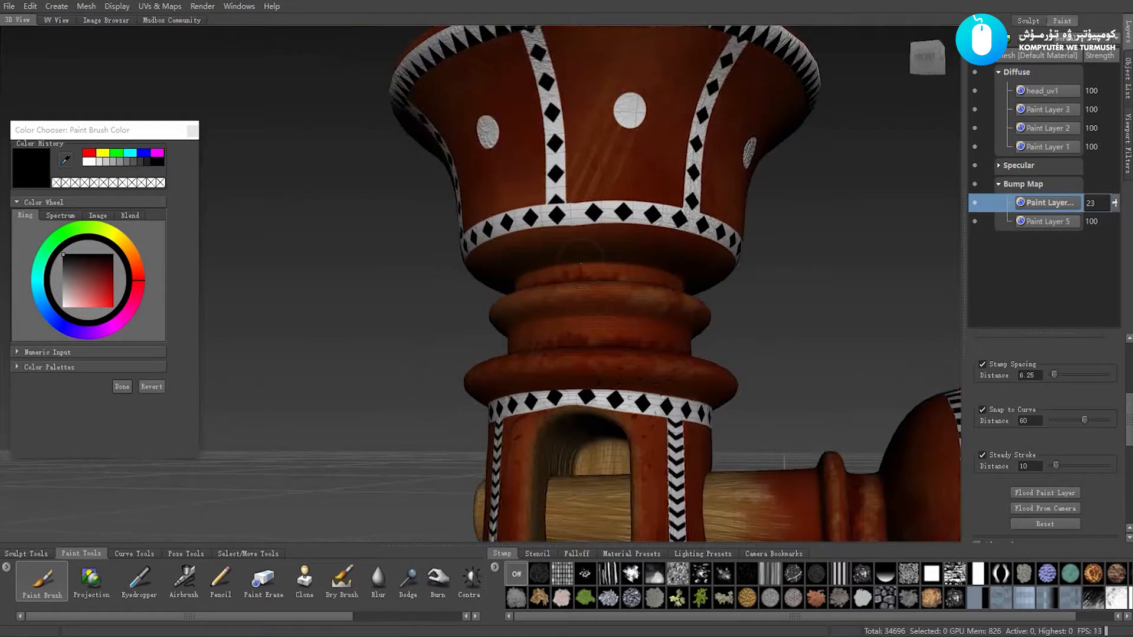
{"action": "key", "text": "shift"}
{"action": "mouse_move", "coordinate": [587, 406]}
{"action": "left_mouse_down", "text": "alt"}
{"action": "mouse_move", "coordinate": [679, 395]}
{"action": "mouse_move", "coordinate": [649, 408]}
{"action": "mouse_move", "coordinate": [651, 430]}
{"action": "left_mouse_up", "text": "alt"}
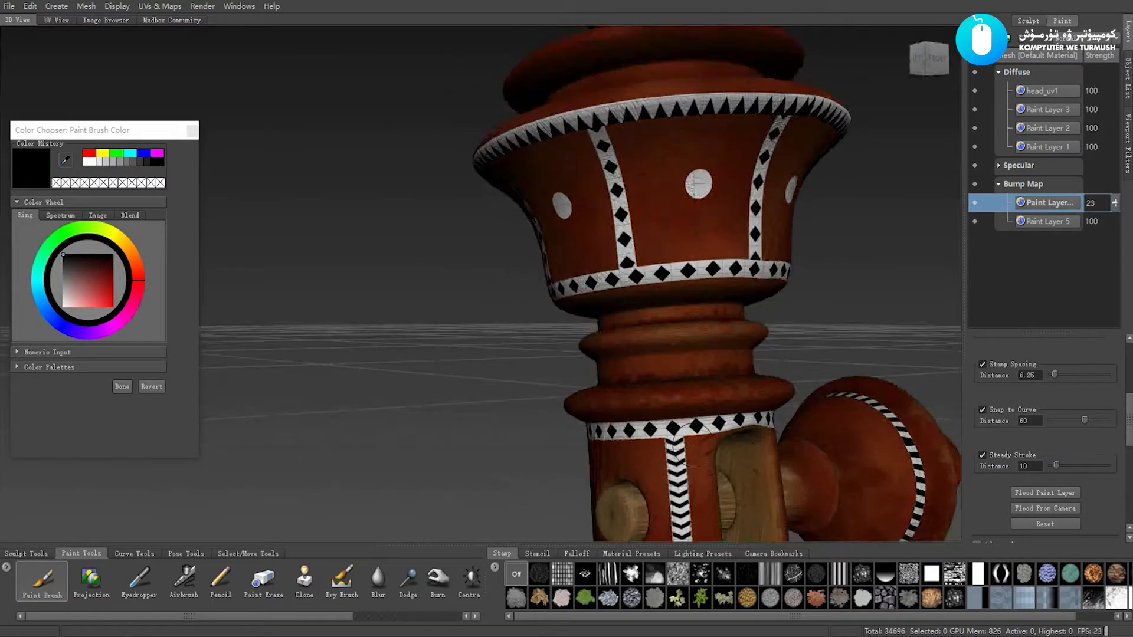
{"action": "key", "text": "shift"}
Step: Blur the cracked bump on the chevron band between the round wooden peg and the slot
{"action": "middle_click_drag", "start_coordinate": [664, 499], "coordinate": [621, 123], "text": "alt"}
{"action": "mouse_move", "coordinate": [638, 245]}
{"action": "left_mouse_down", "text": "alt"}
{"action": "mouse_move", "coordinate": [648, 308]}
{"action": "mouse_move", "coordinate": [676, 363]}
{"action": "left_mouse_up", "text": "alt"}
{"action": "right_click_drag", "start_coordinate": [676, 363], "coordinate": [844, 407], "text": "alt"}
{"action": "middle_click_drag", "start_coordinate": [855, 405], "coordinate": [716, 397], "text": "alt"}
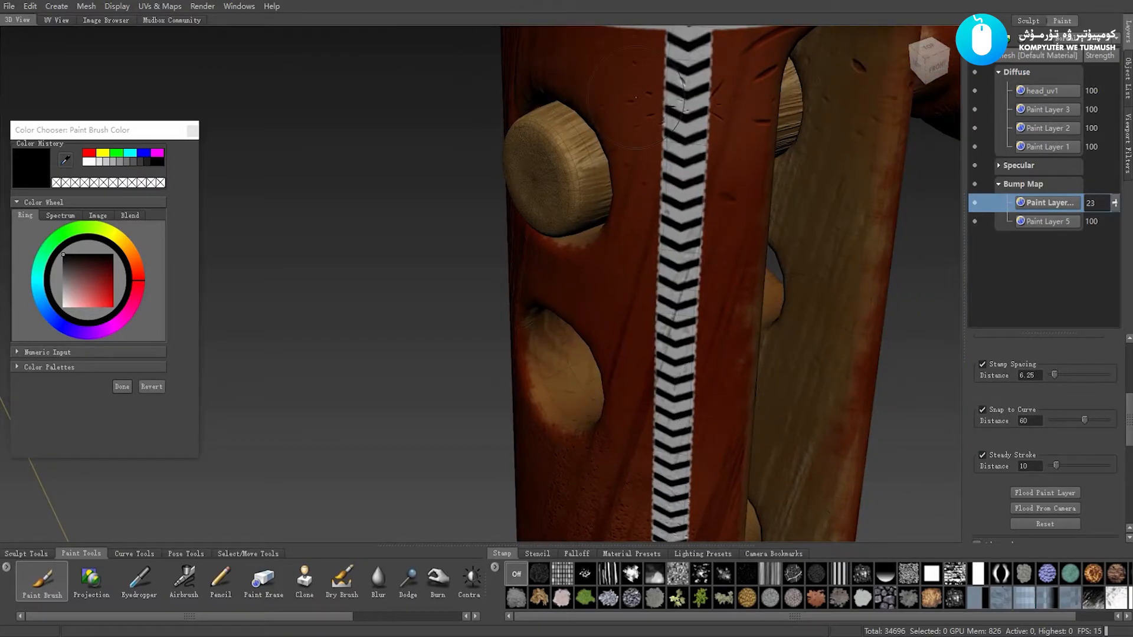
{"action": "key", "text": "shift"}
{"action": "mouse_move", "coordinate": [667, 500]}
{"action": "left_mouse_down", "text": "alt"}
{"action": "mouse_move", "coordinate": [674, 322]}
{"action": "mouse_move", "coordinate": [687, 305]}
{"action": "mouse_move", "coordinate": [675, 304]}
{"action": "mouse_move", "coordinate": [731, 485]}
{"action": "mouse_move", "coordinate": [733, 456]}
{"action": "left_mouse_up", "text": "alt"}
{"action": "left_click_drag", "start_coordinate": [692, 276], "coordinate": [743, 422], "text": "shift"}
{"action": "left_click_drag", "start_coordinate": [885, 459], "coordinate": [928, 450], "text": "shift"}
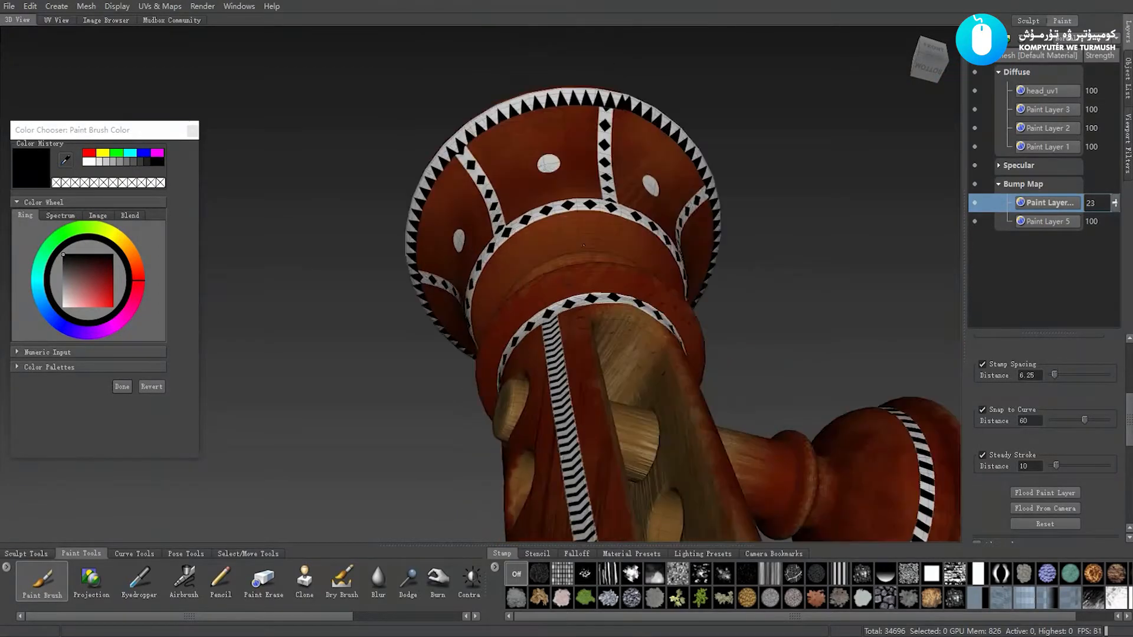
Step: Blur the bump on the flared cup's triangle rim, vertical diamond strip and lower diamond band
{"action": "left_click_drag", "start_coordinate": [583, 244], "coordinate": [558, 307], "text": "alt"}
{"action": "middle_click_drag", "start_coordinate": [519, 89], "coordinate": [584, 271], "text": "alt"}
{"action": "right_click_drag", "start_coordinate": [575, 265], "coordinate": [619, 280], "text": "alt"}
{"action": "left_click_drag", "start_coordinate": [619, 279], "coordinate": [573, 278], "text": "alt"}
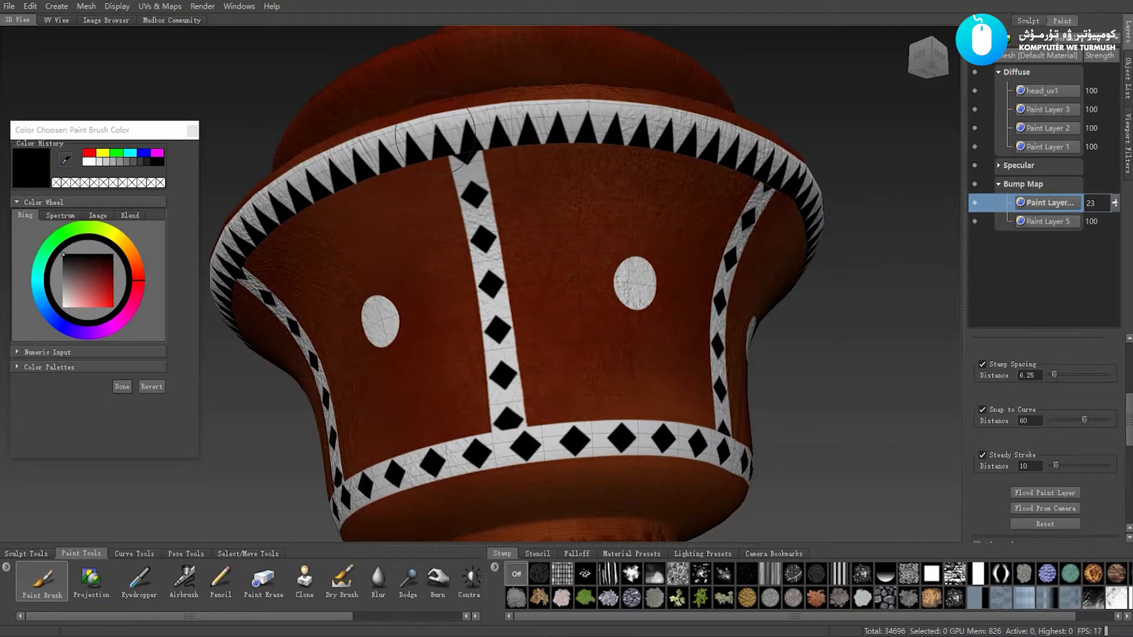
{"action": "key", "text": "shift"}
{"action": "left_click_drag", "start_coordinate": [642, 124], "coordinate": [598, 125], "text": "alt"}
{"action": "key", "text": "shift"}
{"action": "left_click_drag", "start_coordinate": [629, 225], "coordinate": [659, 411], "text": "shift"}
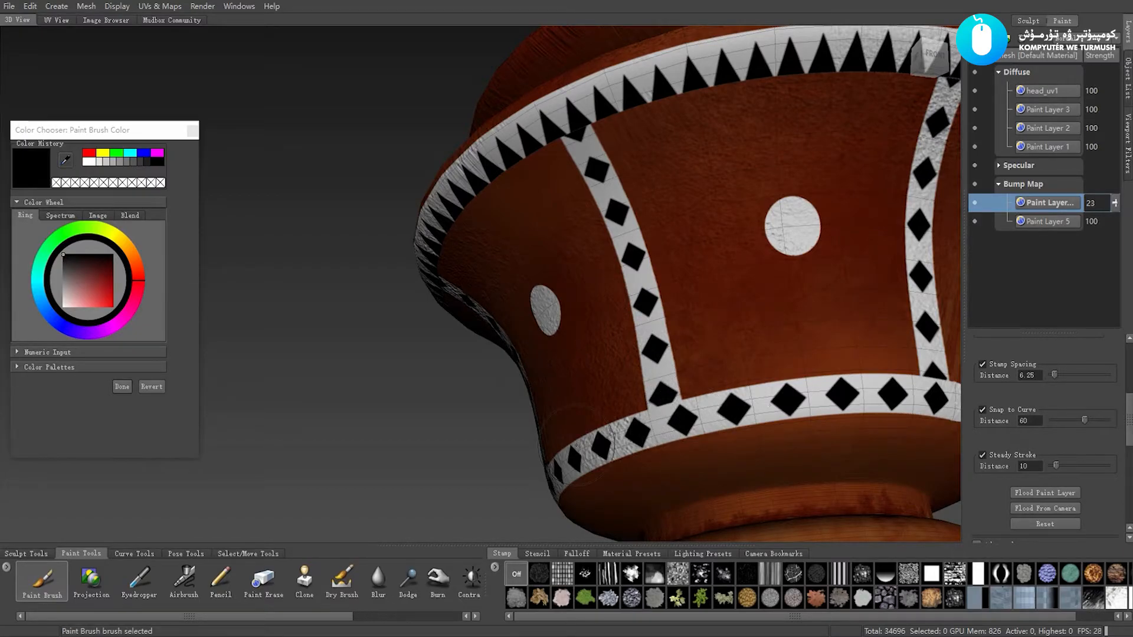
{"action": "left_click_drag", "start_coordinate": [647, 423], "coordinate": [610, 442], "text": "shift"}
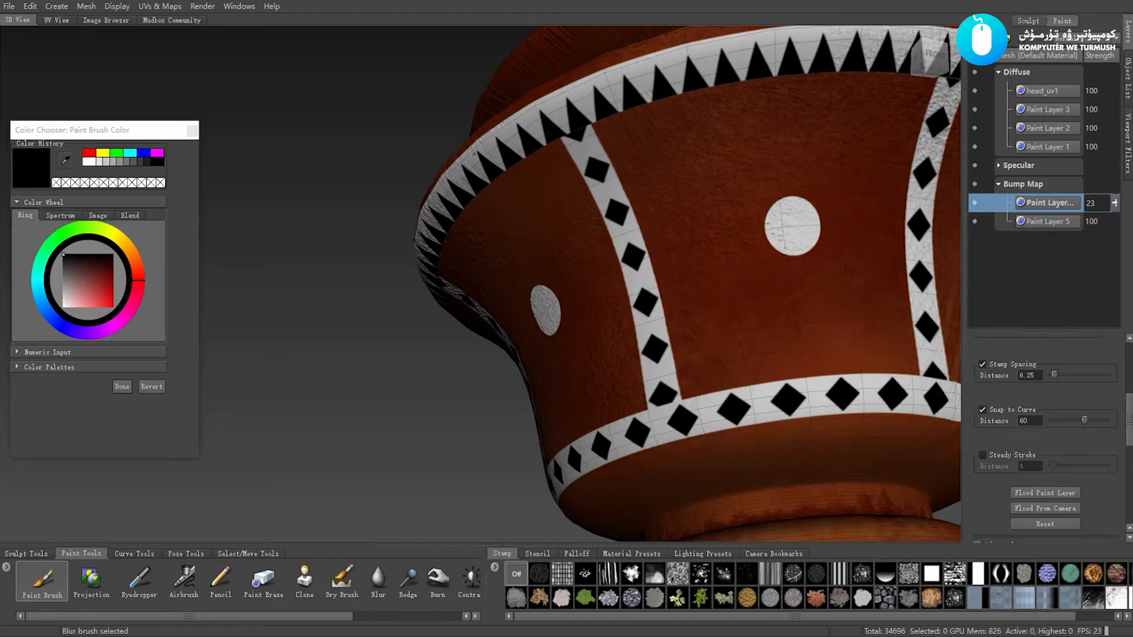
Step: Smooth the white triangle rim and diamond bands on the next section around the flared cup
{"action": "left_click_drag", "start_coordinate": [434, 251], "coordinate": [747, 192], "text": "alt"}
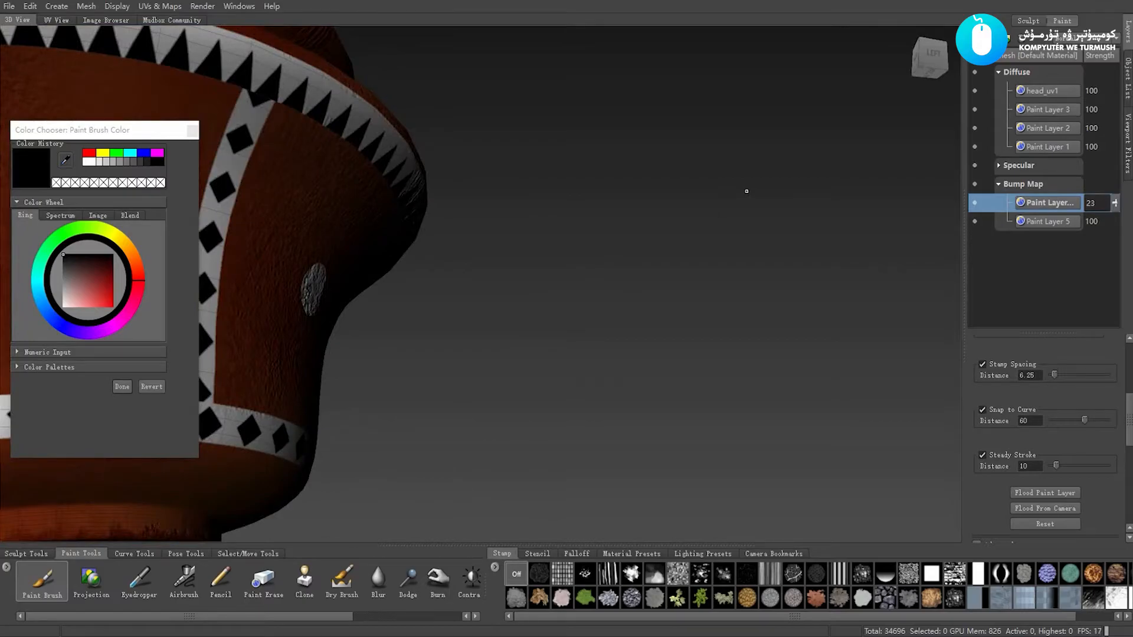
{"action": "scroll", "coordinate": [746, 191], "scroll_direction": "down", "scroll_amount": 3}
{"action": "middle_click_drag", "start_coordinate": [318, 251], "coordinate": [579, 267], "text": "alt"}
{"action": "scroll", "coordinate": [578, 267], "scroll_direction": "up", "scroll_amount": 1}
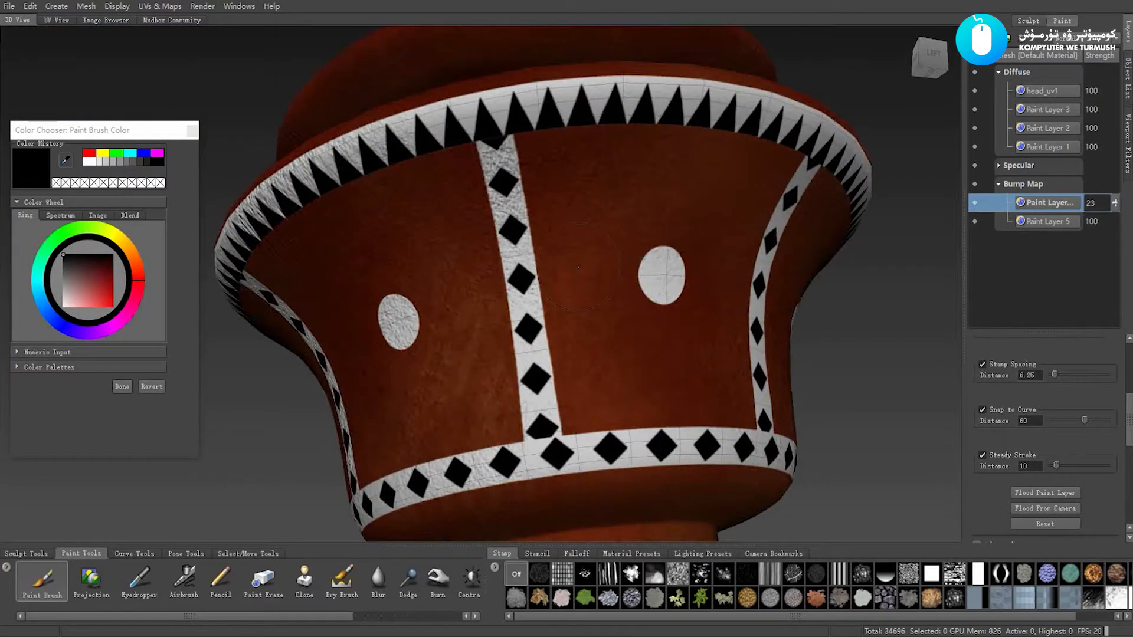
{"action": "key", "text": "9"}
{"action": "mouse_move", "coordinate": [405, 492]}
{"action": "left_mouse_down", "text": "shift"}
{"action": "mouse_move", "coordinate": [555, 453]}
{"action": "mouse_move", "coordinate": [547, 429]}
{"action": "left_mouse_up", "text": "shift"}
{"action": "left_click_drag", "start_coordinate": [526, 309], "coordinate": [517, 235], "text": "shift"}
{"action": "mouse_move", "coordinate": [503, 193]}
{"action": "left_mouse_down", "text": "shift"}
{"action": "mouse_move", "coordinate": [499, 157]}
{"action": "mouse_move", "coordinate": [527, 93]}
{"action": "mouse_move", "coordinate": [500, 127]}
{"action": "mouse_move", "coordinate": [527, 137]}
{"action": "mouse_move", "coordinate": [561, 121]}
{"action": "left_mouse_up", "text": "shift"}
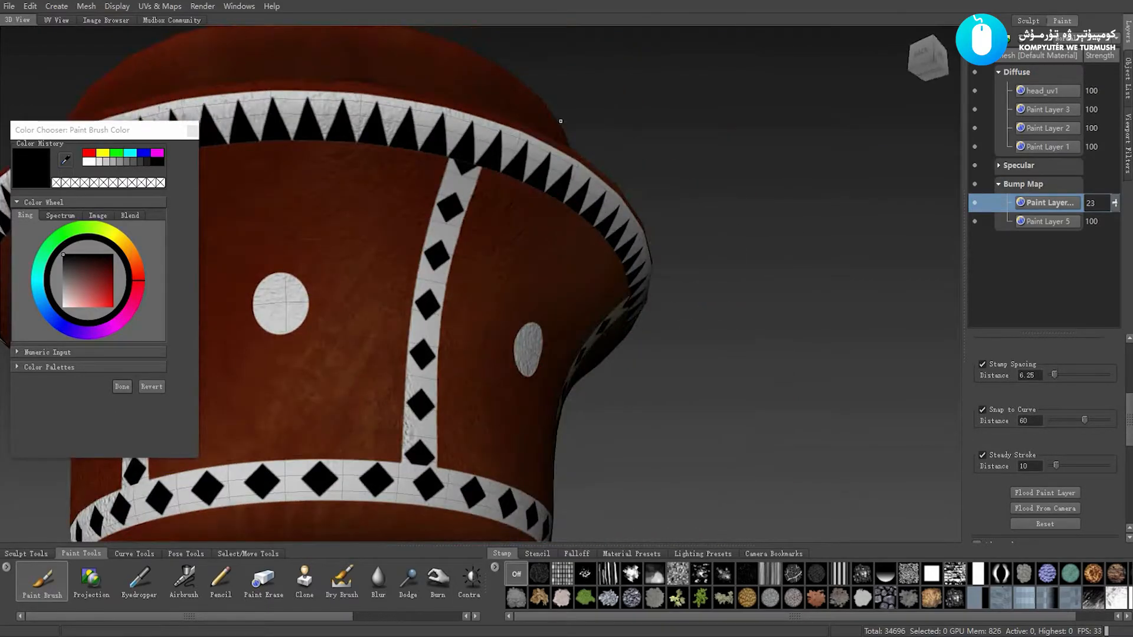
Step: Blur the bump on the triangle rim and vertical diamond strip along the flared cup's next back section
{"action": "mouse_move", "coordinate": [260, 304]}
{"action": "middle_mouse_down", "text": "alt"}
{"action": "mouse_move", "coordinate": [381, 342]}
{"action": "mouse_move", "coordinate": [405, 338]}
{"action": "middle_mouse_up", "text": "alt"}
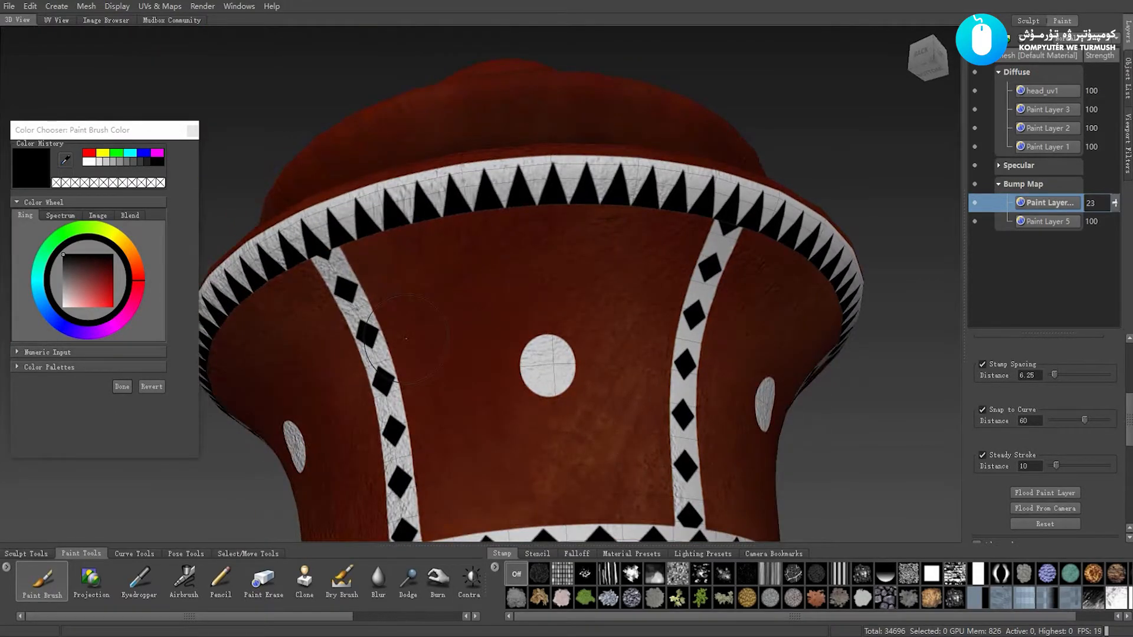
{"action": "key", "text": "shift"}
{"action": "left_click_drag", "start_coordinate": [271, 254], "coordinate": [320, 210], "text": "alt"}
{"action": "key", "text": "shift"}
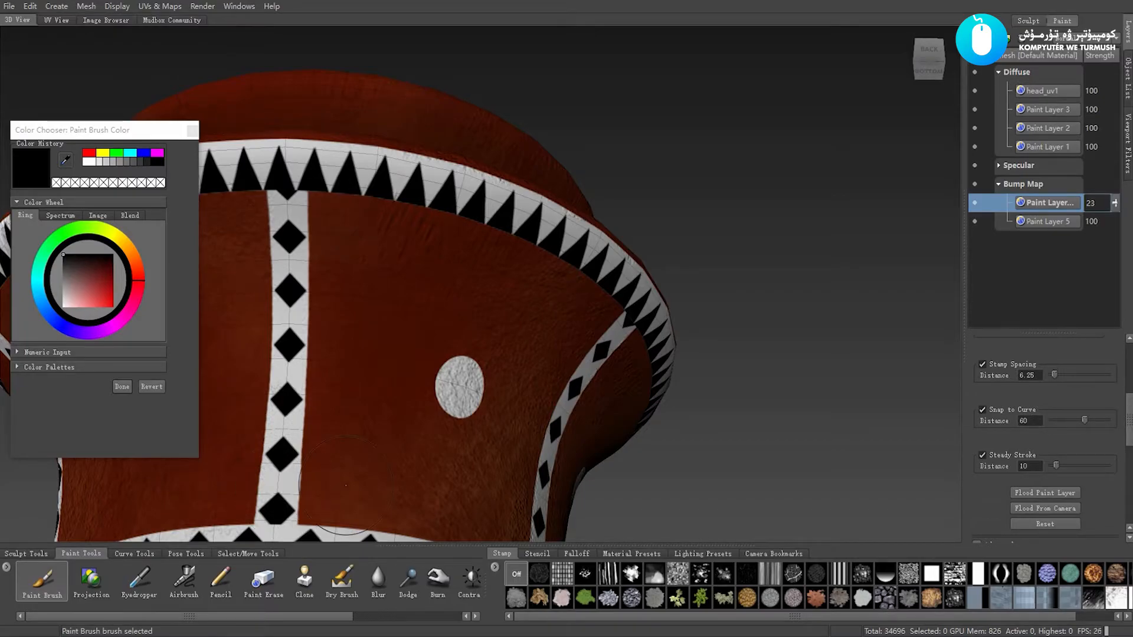
Step: Smooth the rough bump on the cup's white dots and the vertical diamond strip beside them
{"action": "middle_click_drag", "start_coordinate": [286, 377], "coordinate": [496, 277], "text": "alt"}
{"action": "left_click_drag", "start_coordinate": [397, 322], "coordinate": [375, 313], "text": "alt"}
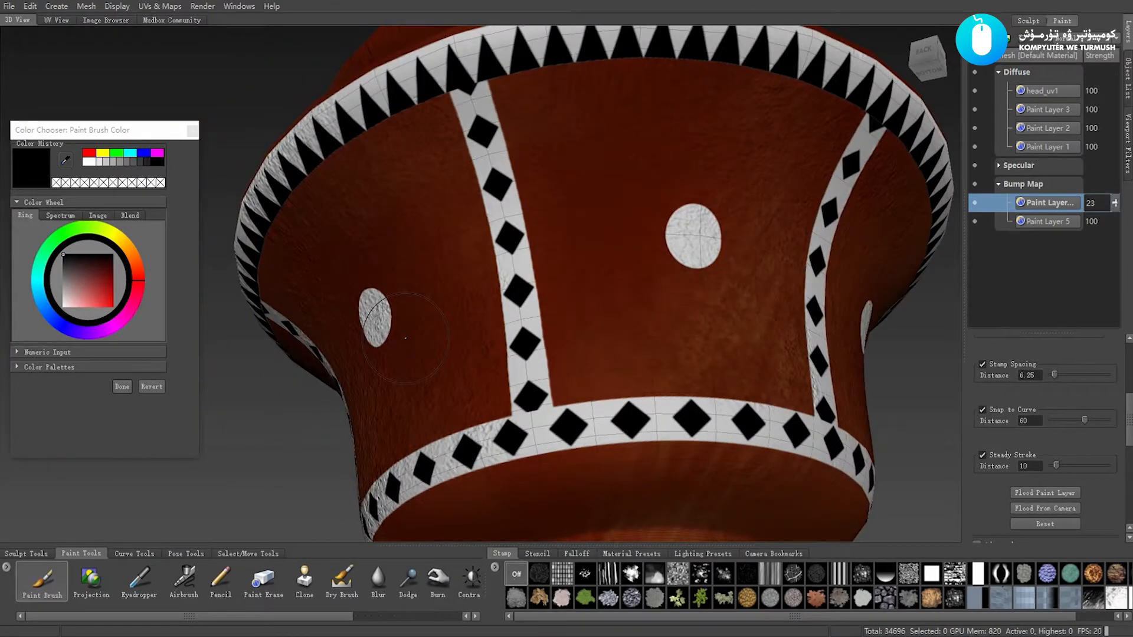
{"action": "key", "text": "shift"}
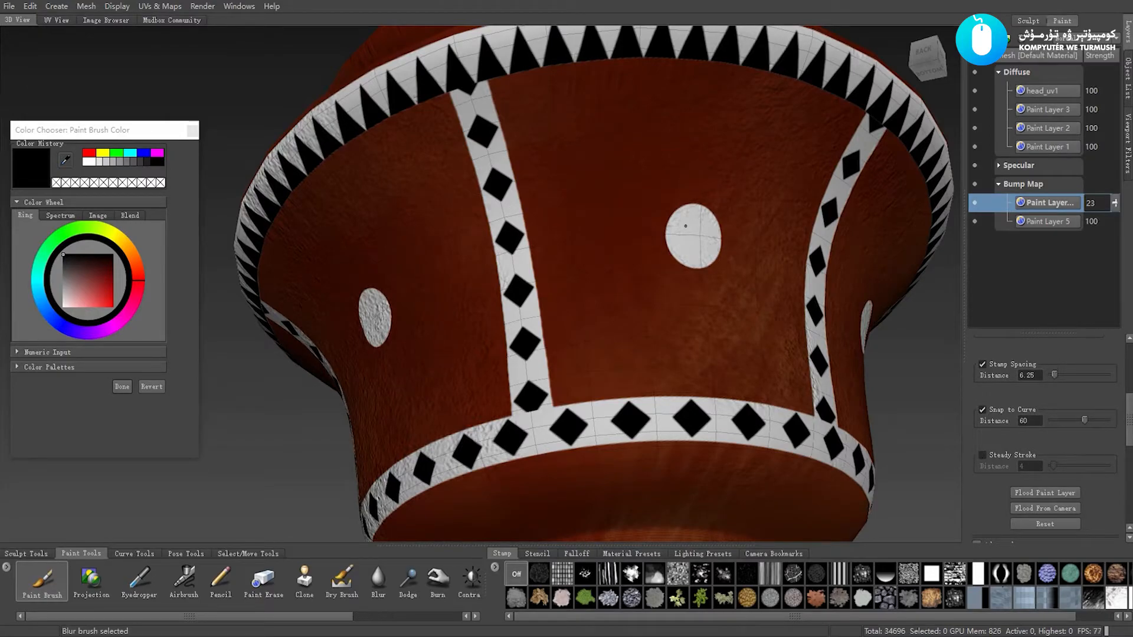
{"action": "left_click_drag", "start_coordinate": [686, 226], "coordinate": [288, 231], "text": "alt"}
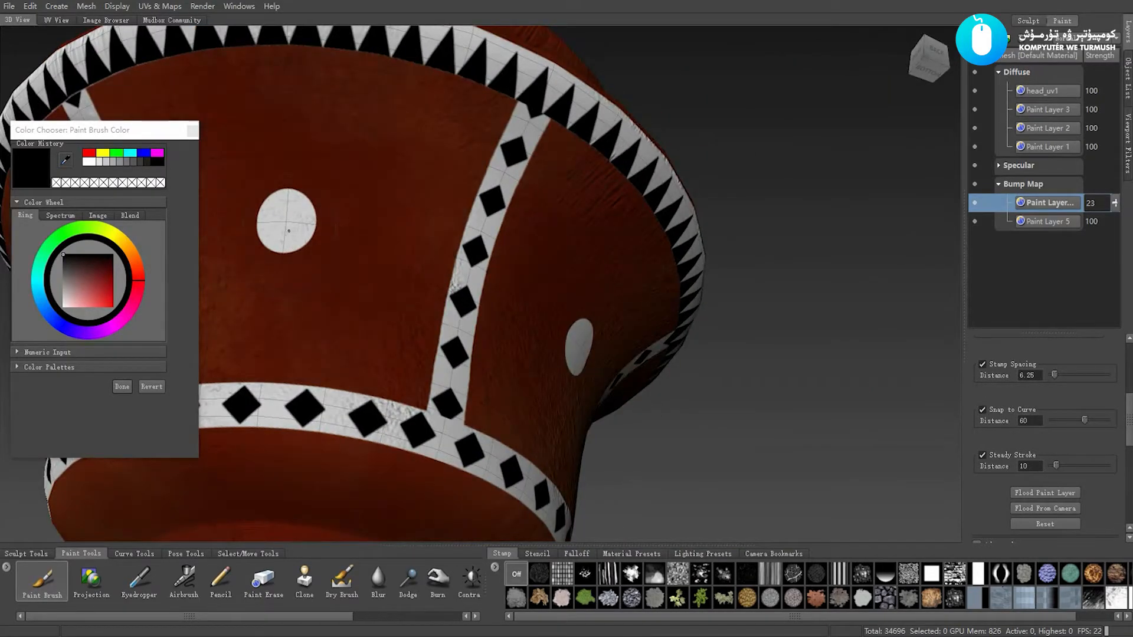
{"action": "key", "text": "shift"}
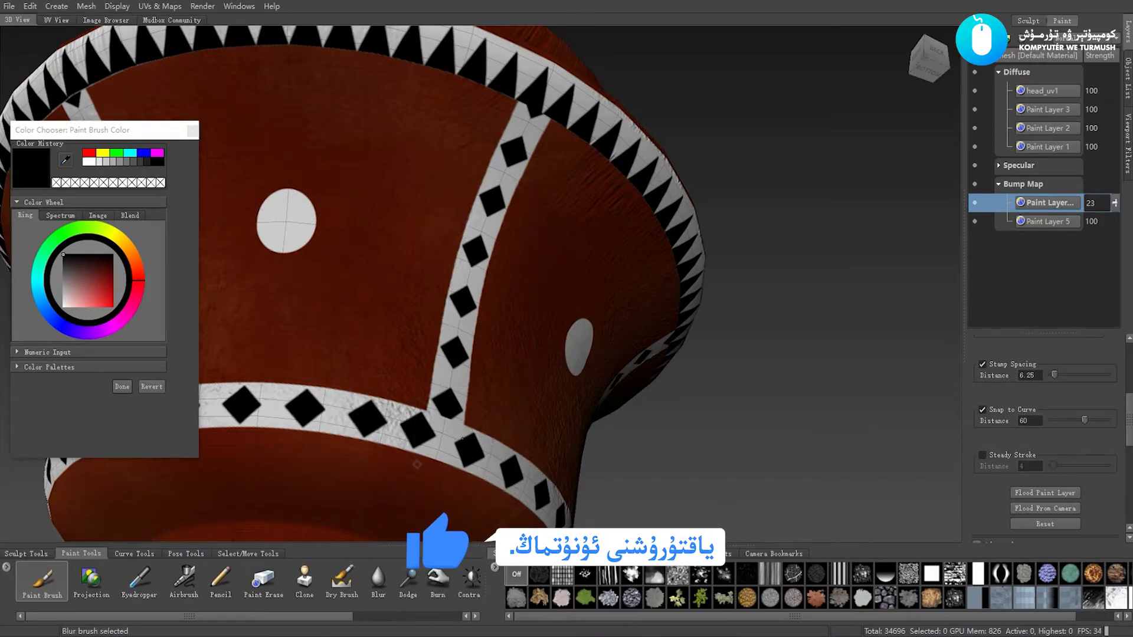
Step: Blur the bump on the cup's lower diamond band across the back, on both sides of the vertical strip
{"action": "left_click_drag", "start_coordinate": [543, 489], "coordinate": [472, 458], "text": "alt"}
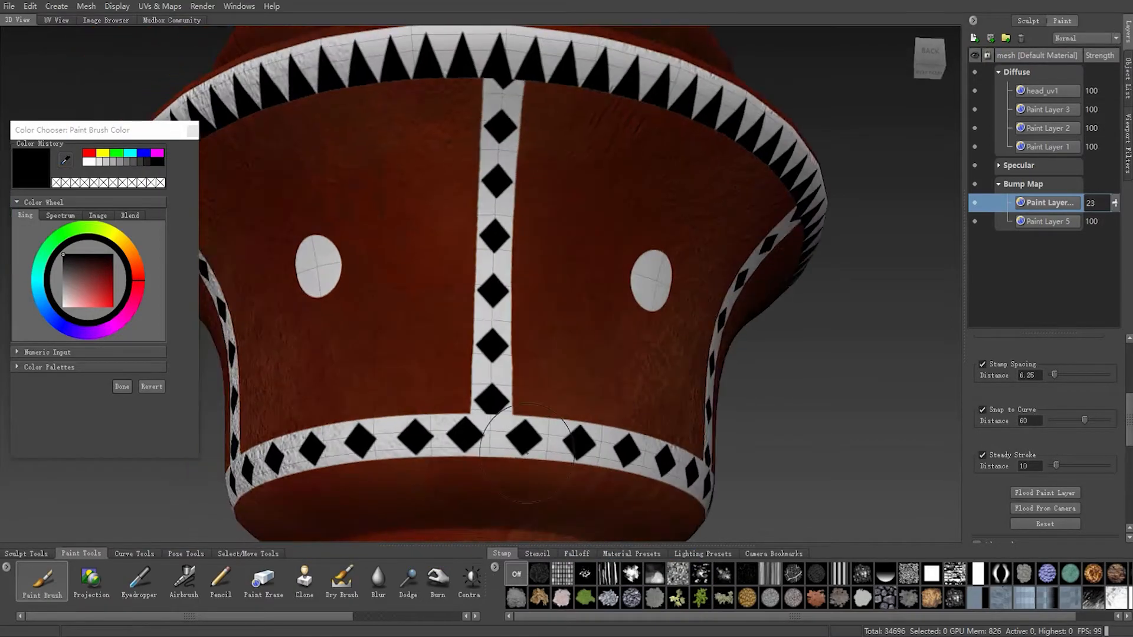
{"action": "key", "text": "shift"}
{"action": "key", "text": "shift"}
Step: Blur the bump on the next vertical diamond strip and the triangle rim above it, further around the cup
{"action": "left_click_drag", "start_coordinate": [333, 450], "coordinate": [472, 405], "text": "alt"}
{"action": "left_click_drag", "start_coordinate": [468, 311], "coordinate": [610, 378], "text": "alt"}
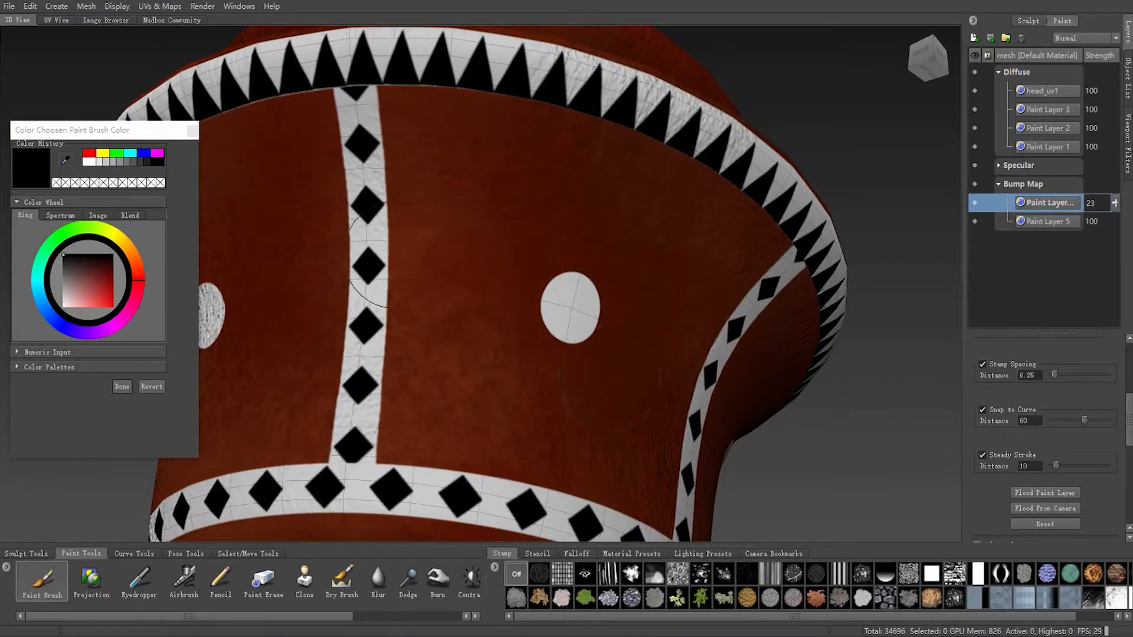
{"action": "key", "text": "shift"}
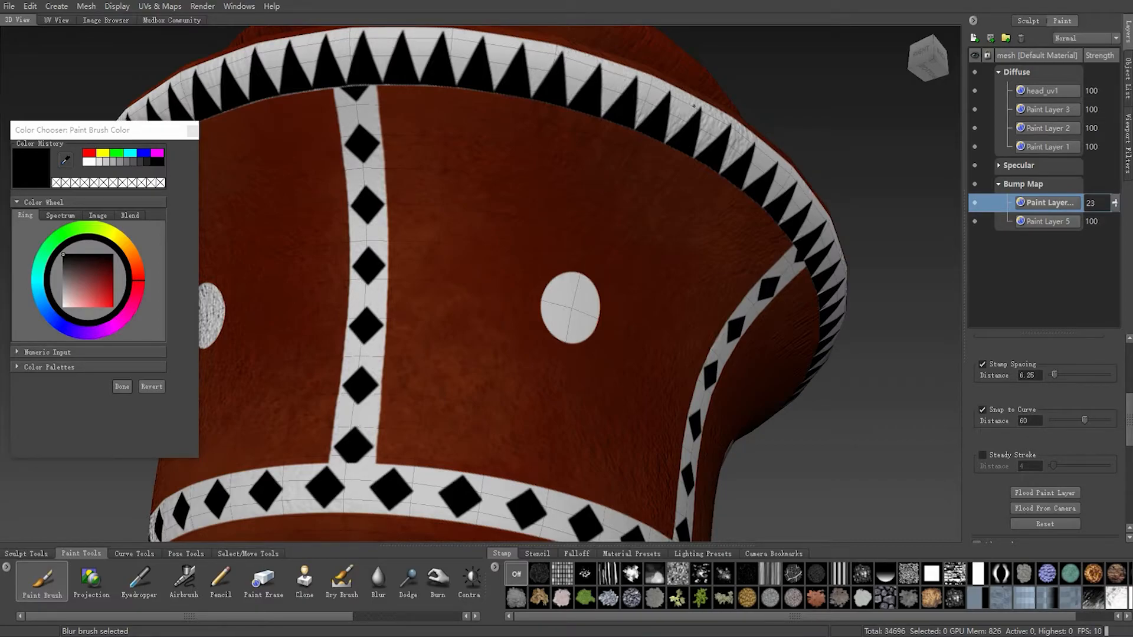
{"action": "scroll", "coordinate": [760, 161], "scroll_direction": "up", "scroll_amount": 1}
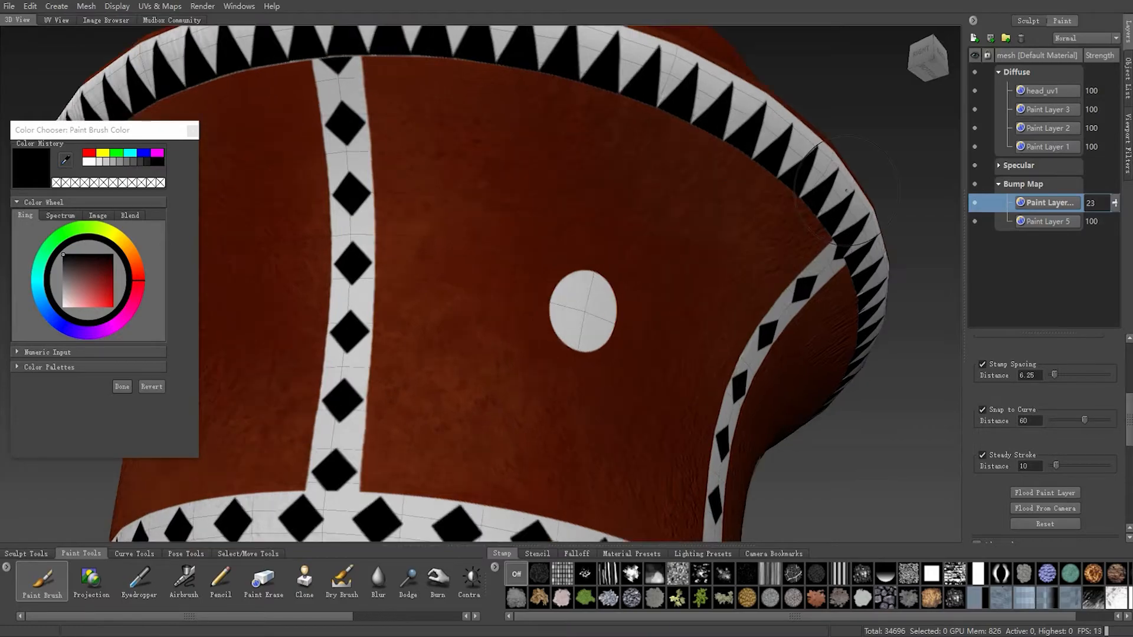
{"action": "scroll", "coordinate": [419, 243], "scroll_direction": "down", "scroll_amount": 3}
Step: Smooth the vertical diamond strip and the lower diamond band on the cup's right side
{"action": "left_click_drag", "start_coordinate": [419, 243], "coordinate": [520, 248], "text": "alt"}
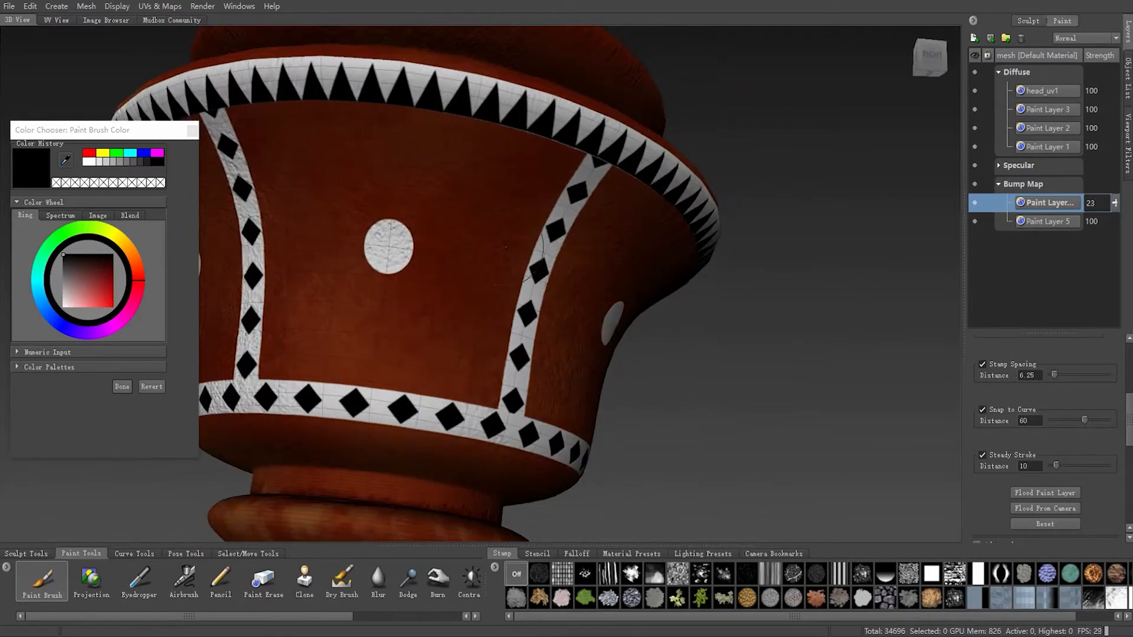
{"action": "middle_click_drag", "start_coordinate": [421, 231], "coordinate": [586, 263], "text": "alt"}
{"action": "key", "text": "shift"}
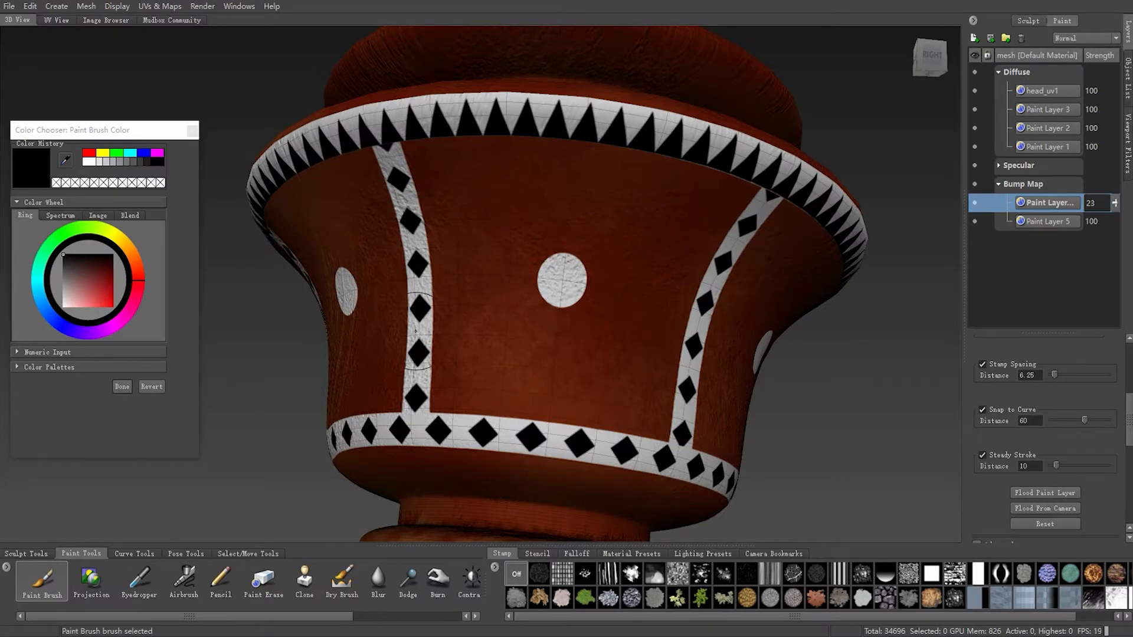
{"action": "key", "text": "shift"}
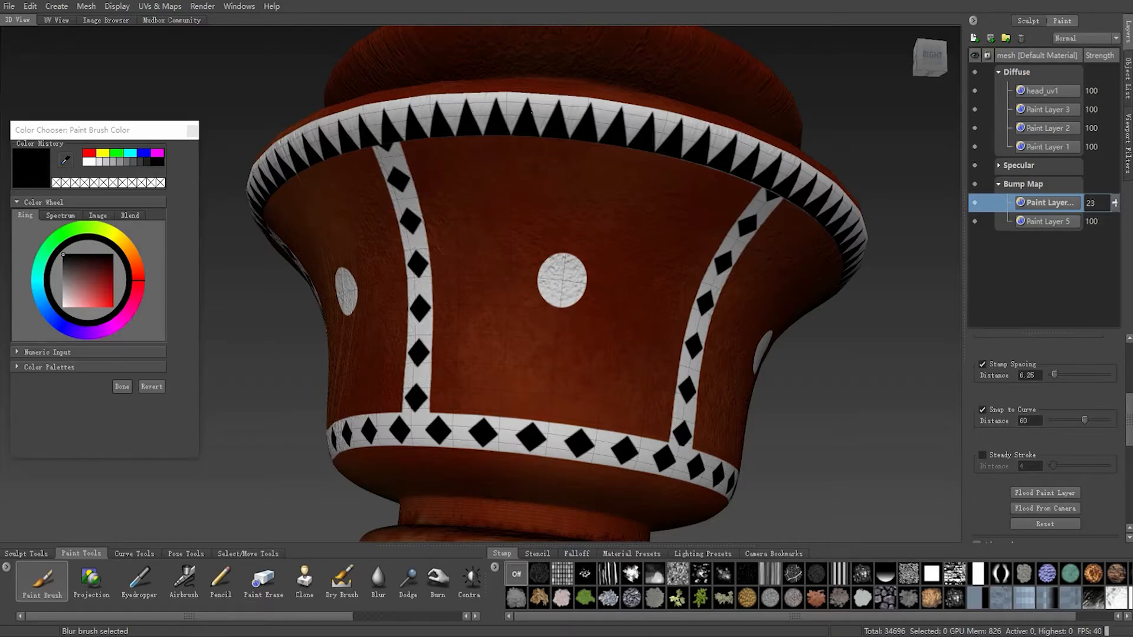
Step: Blur the remaining bump on the lower diamond band beneath the front of the cup
{"action": "left_click_drag", "start_coordinate": [565, 277], "coordinate": [724, 243], "text": "alt"}
{"action": "mouse_move", "coordinate": [440, 328]}
{"action": "left_mouse_down", "text": "alt"}
{"action": "mouse_move", "coordinate": [591, 270]}
{"action": "mouse_move", "coordinate": [608, 308]}
{"action": "mouse_move", "coordinate": [419, 293]}
{"action": "left_mouse_up", "text": "alt"}
{"action": "key", "text": "shift"}
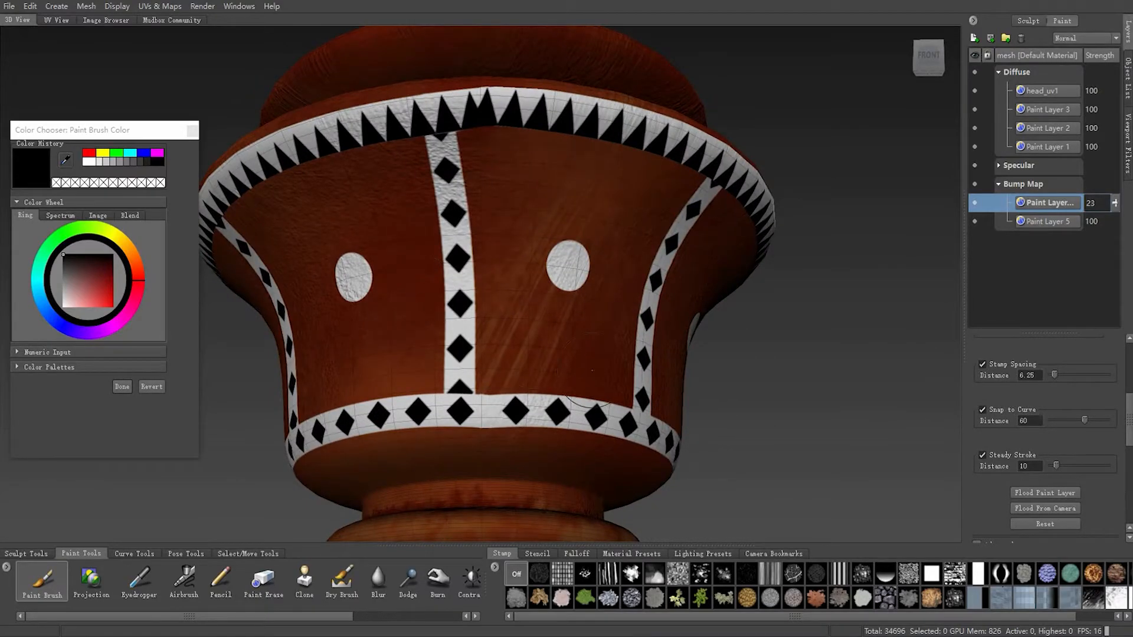
{"action": "left_click_drag", "start_coordinate": [587, 410], "coordinate": [580, 418], "text": "alt"}
{"action": "key", "text": "shift"}
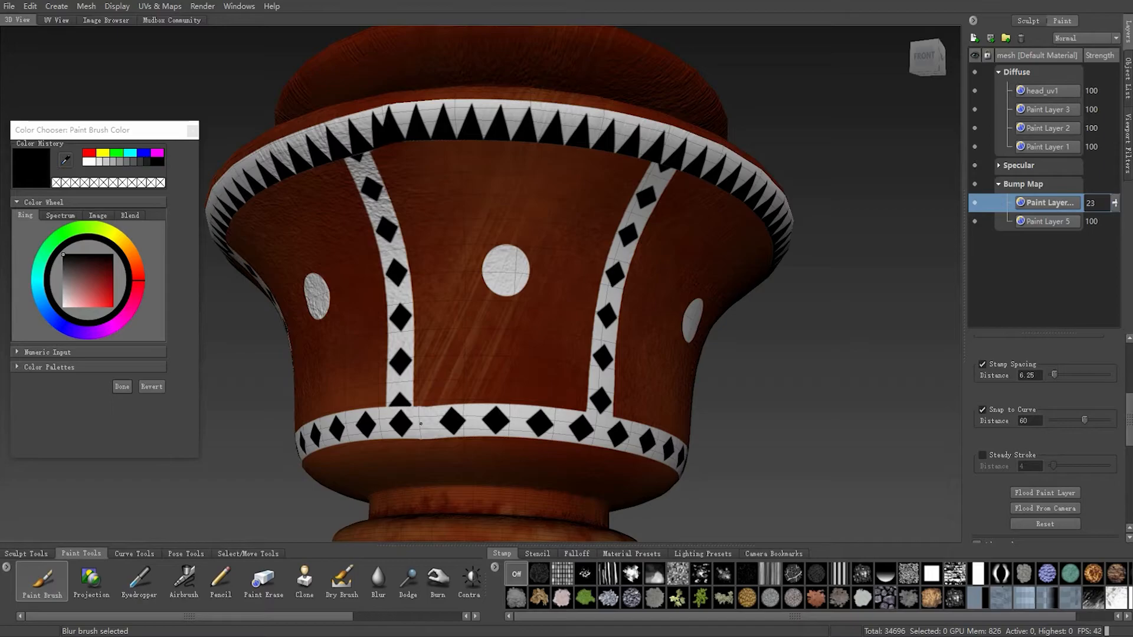
Step: Smooth the vertical diamond strip and triangle rim on the cup's front, continuing around to the adjacent section
{"action": "left_click_drag", "start_coordinate": [400, 386], "coordinate": [449, 330], "text": "alt"}
{"action": "key", "text": "shift"}
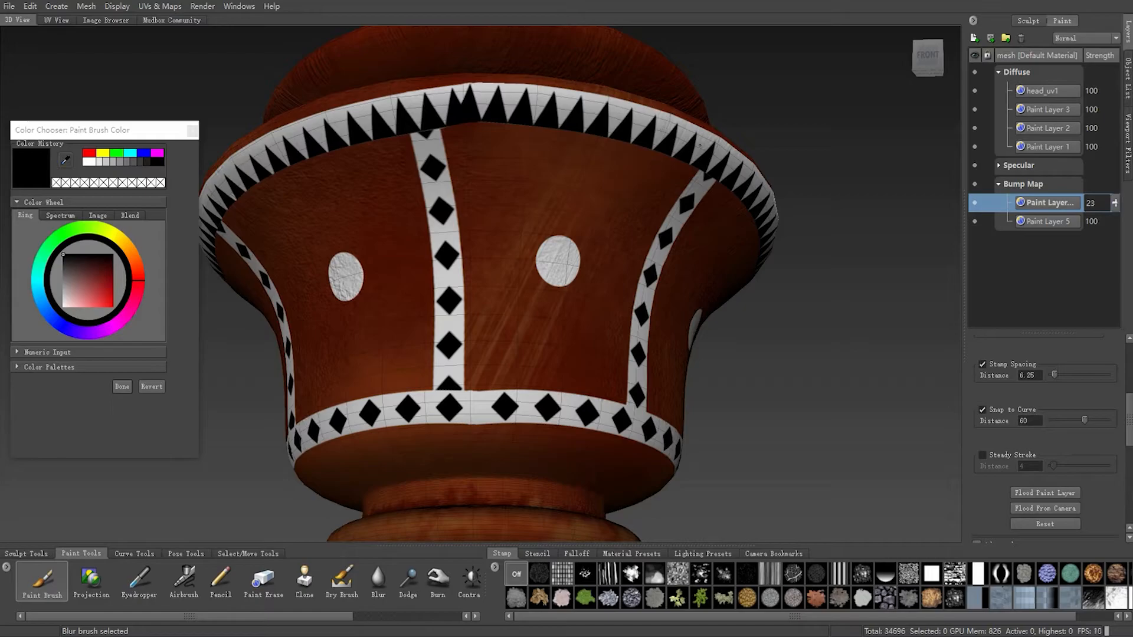
{"action": "left_click_drag", "start_coordinate": [312, 106], "coordinate": [428, 101], "text": "alt"}
{"action": "key", "text": "shift"}
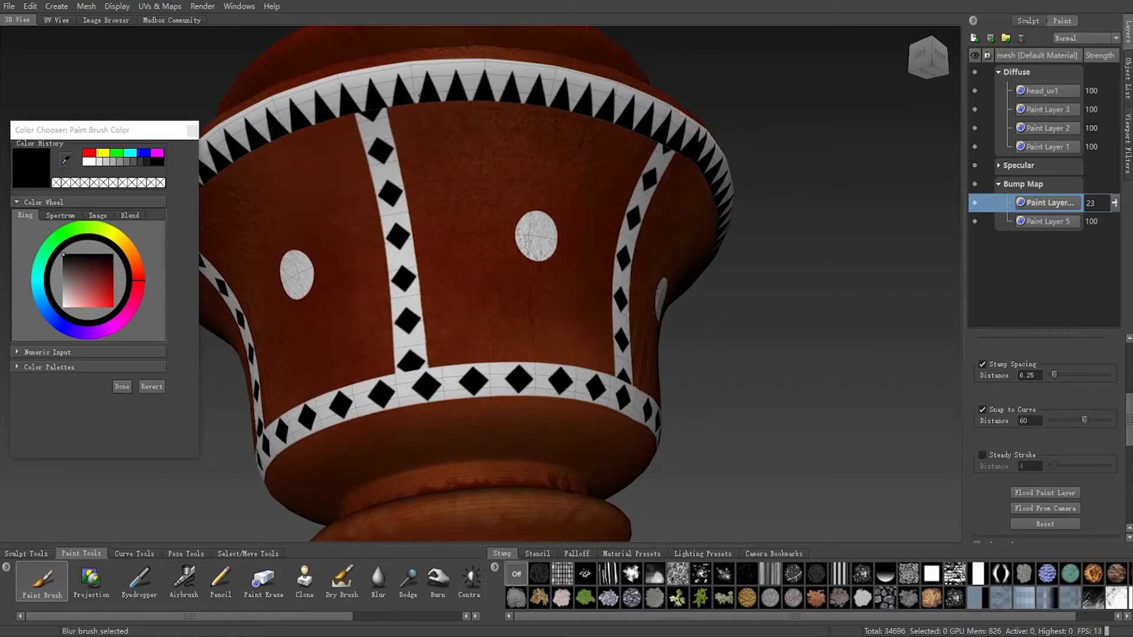
{"action": "mouse_move", "coordinate": [337, 101]}
{"action": "left_mouse_down", "text": "alt"}
{"action": "mouse_move", "coordinate": [634, 275]}
{"action": "mouse_move", "coordinate": [512, 206]}
{"action": "mouse_move", "coordinate": [551, 231]}
{"action": "mouse_move", "coordinate": [540, 244]}
{"action": "mouse_move", "coordinate": [509, 237]}
{"action": "mouse_move", "coordinate": [485, 265]}
{"action": "mouse_move", "coordinate": [466, 242]}
{"action": "left_mouse_up", "text": "alt"}
{"action": "key", "text": "shift"}
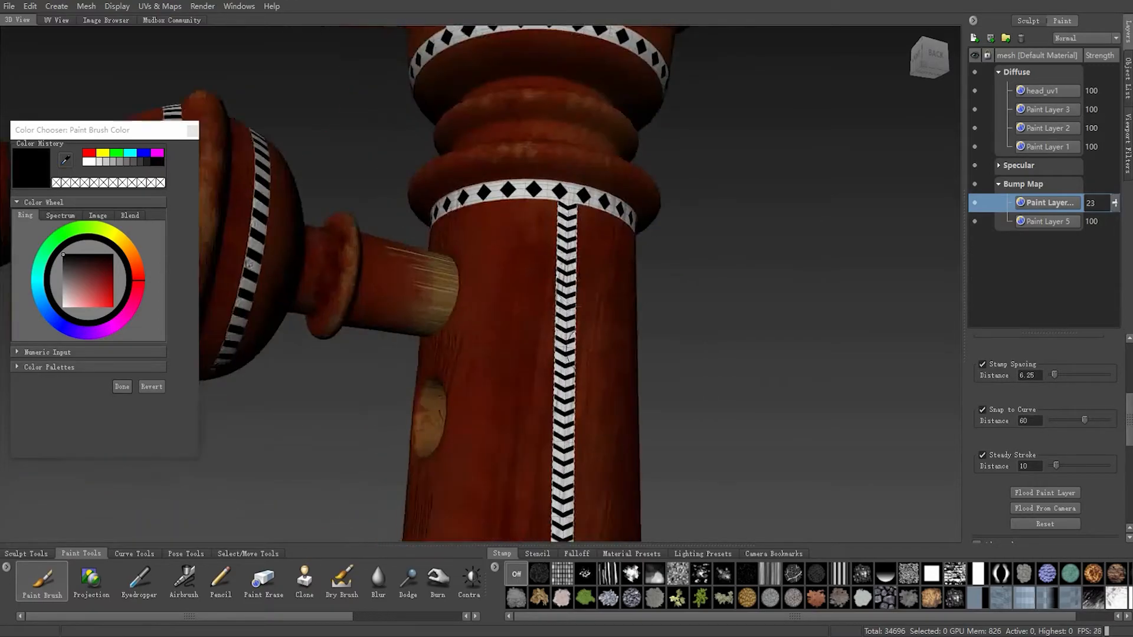
Step: Blur the bump along the full length of the chevron band on the back of the shaft
{"action": "left_click_drag", "start_coordinate": [679, 342], "coordinate": [614, 422], "text": "alt"}
{"action": "right_click_drag", "start_coordinate": [614, 422], "coordinate": [653, 426], "text": "alt"}
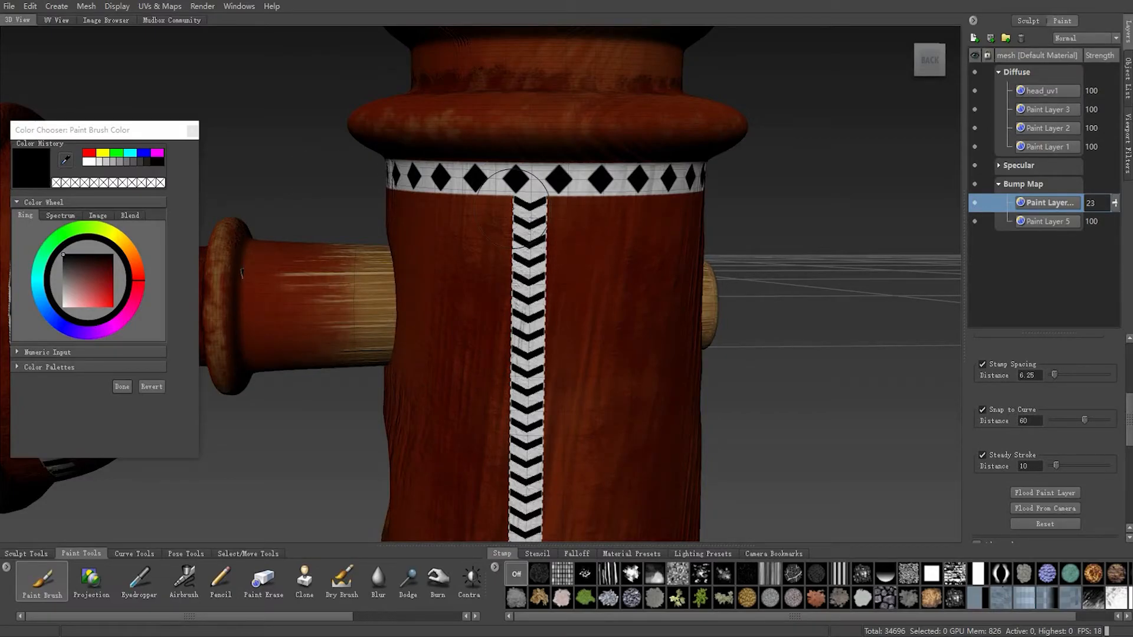
{"action": "key", "text": "shift"}
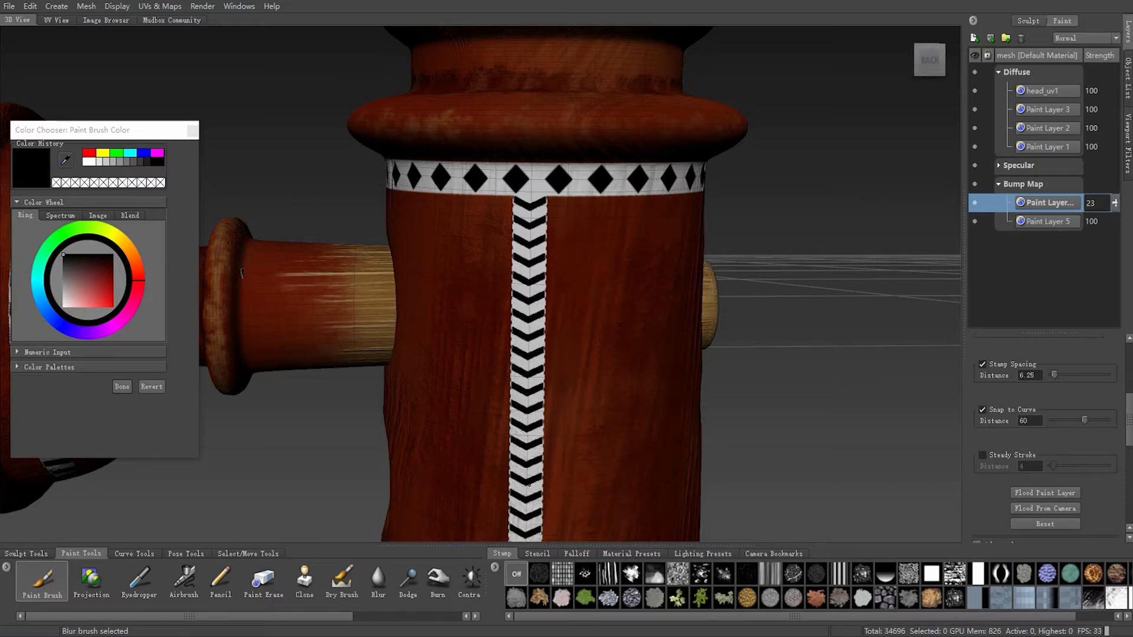
{"action": "left_click_drag", "start_coordinate": [527, 436], "coordinate": [530, 406], "text": "alt"}
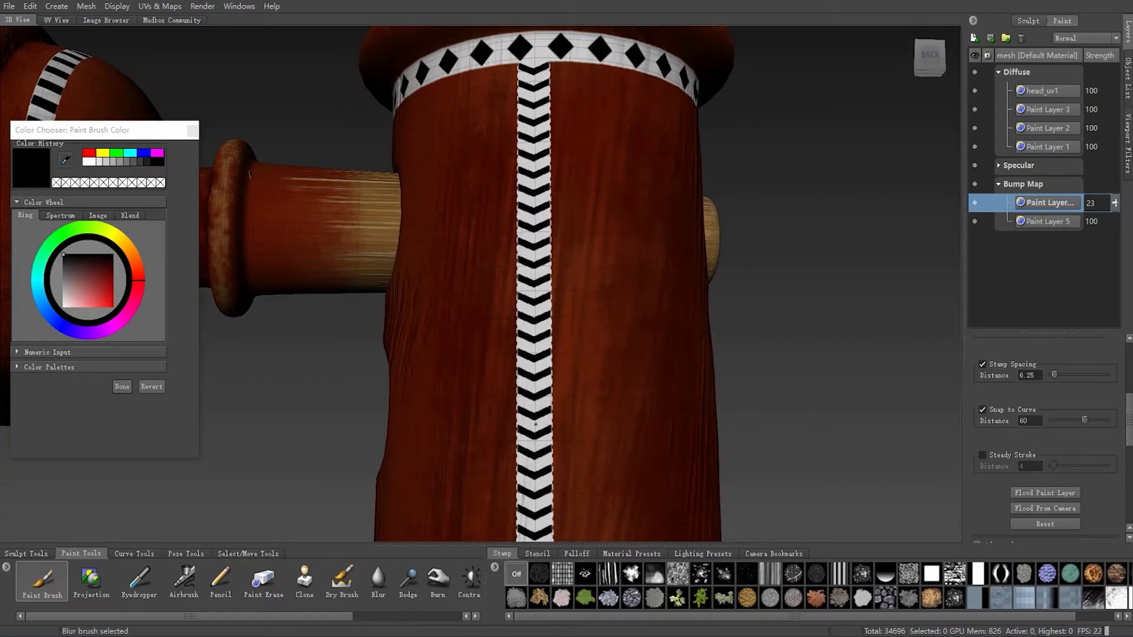
{"action": "left_click_drag", "start_coordinate": [531, 353], "coordinate": [540, 402], "text": "alt"}
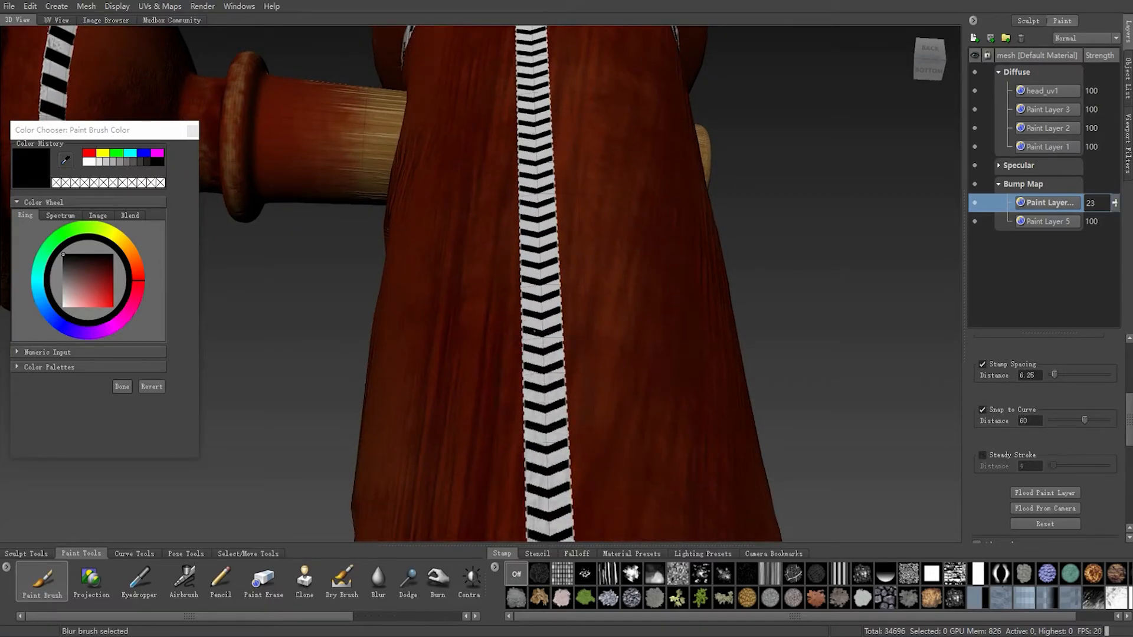
{"action": "left_click_drag", "start_coordinate": [552, 485], "coordinate": [564, 413], "text": "alt"}
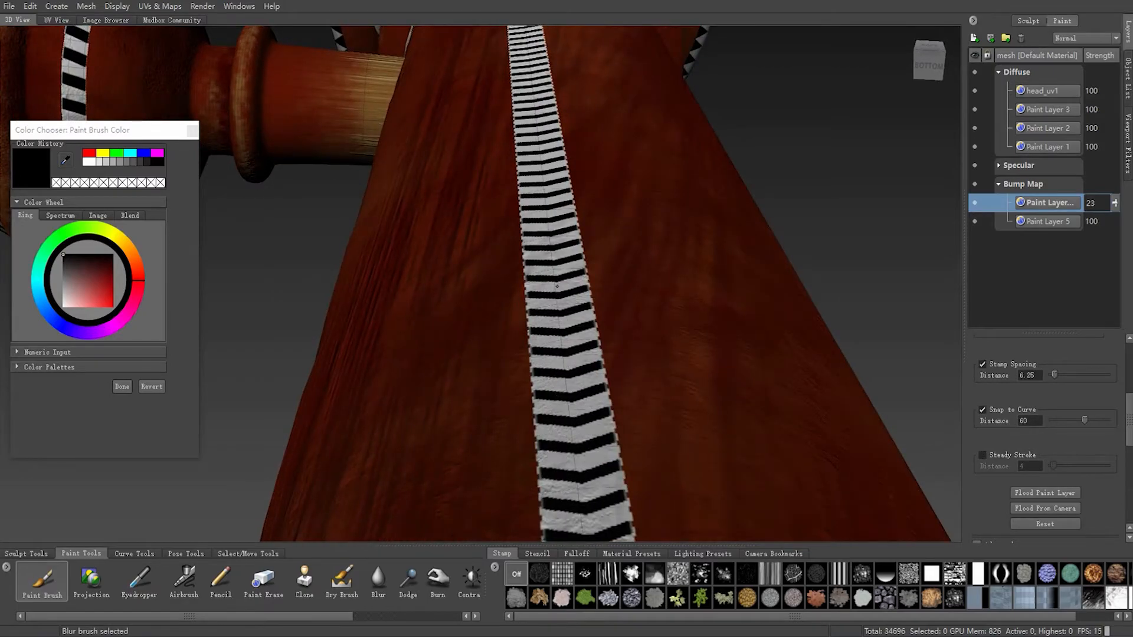
{"action": "mouse_move", "coordinate": [597, 497]}
{"action": "left_mouse_down", "text": "shift"}
{"action": "mouse_move", "coordinate": [594, 515]}
{"action": "mouse_move", "coordinate": [627, 380]}
{"action": "left_mouse_up", "text": "shift"}
Step: Smooth the diamond band around the back of the shaft's base, beneath the chevron band
{"action": "middle_click_drag", "start_coordinate": [627, 381], "coordinate": [646, 53], "text": "alt"}
{"action": "left_click_drag", "start_coordinate": [646, 53], "coordinate": [566, 307], "text": "alt"}
{"action": "right_click_drag", "start_coordinate": [567, 307], "coordinate": [603, 351], "text": "alt"}
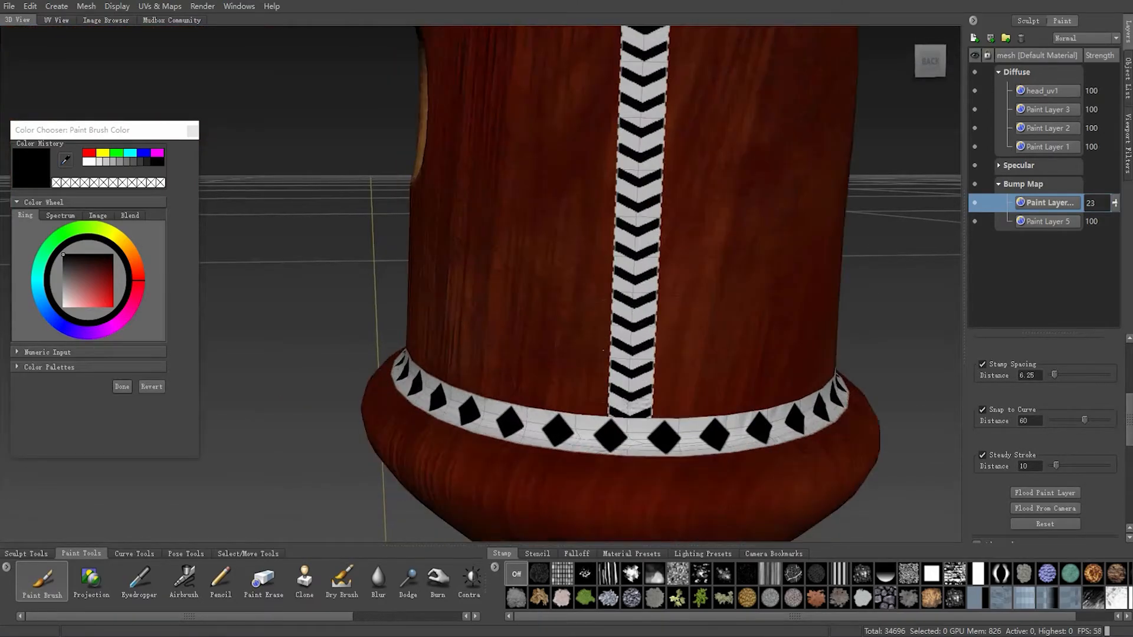
{"action": "key", "text": "shift"}
{"action": "mouse_move", "coordinate": [750, 426]}
{"action": "left_mouse_down", "text": "alt"}
{"action": "mouse_move", "coordinate": [395, 398]}
{"action": "mouse_move", "coordinate": [492, 399]}
{"action": "left_mouse_up", "text": "alt"}
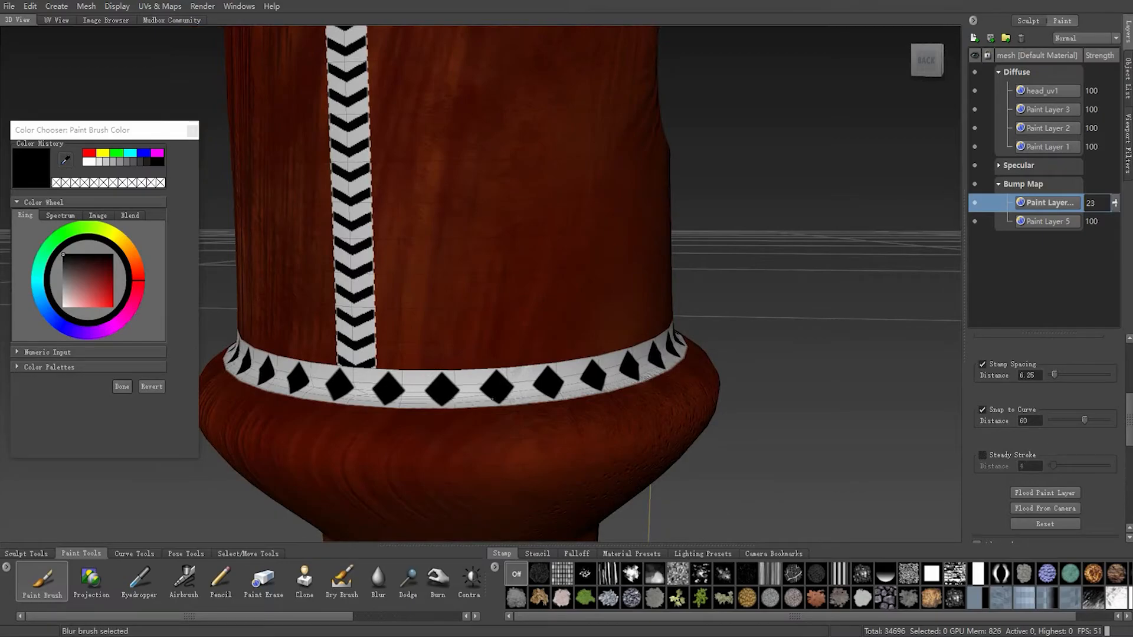
{"action": "mouse_move", "coordinate": [629, 369]}
{"action": "left_mouse_down", "text": "alt"}
{"action": "mouse_move", "coordinate": [343, 413]}
{"action": "mouse_move", "coordinate": [307, 439]}
{"action": "mouse_move", "coordinate": [318, 402]}
{"action": "mouse_move", "coordinate": [300, 379]}
{"action": "left_mouse_up", "text": "alt"}
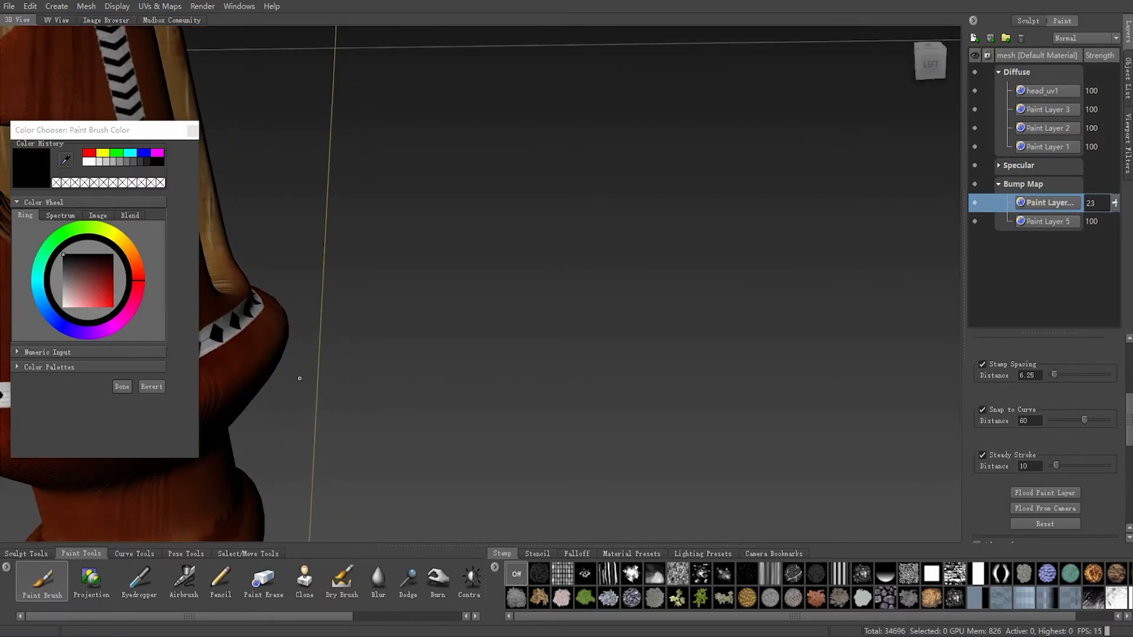
Step: Blur the bump on the base diamond band beneath the slot, working around the front of the shaft
{"action": "middle_click_drag", "start_coordinate": [300, 379], "coordinate": [767, 413], "text": "alt"}
{"action": "left_click_drag", "start_coordinate": [767, 413], "coordinate": [437, 357], "text": "alt"}
{"action": "right_click_drag", "start_coordinate": [437, 357], "coordinate": [439, 357], "text": "alt"}
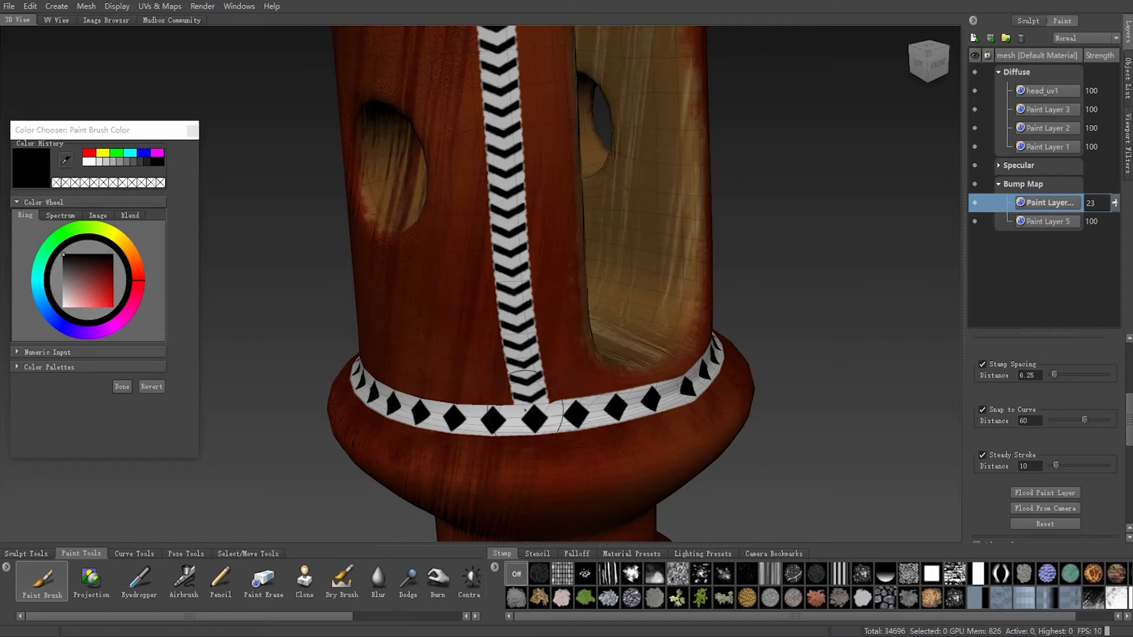
{"action": "key", "text": "shift"}
{"action": "left_click_drag", "start_coordinate": [661, 383], "coordinate": [401, 428], "text": "alt"}
{"action": "key", "text": "shift"}
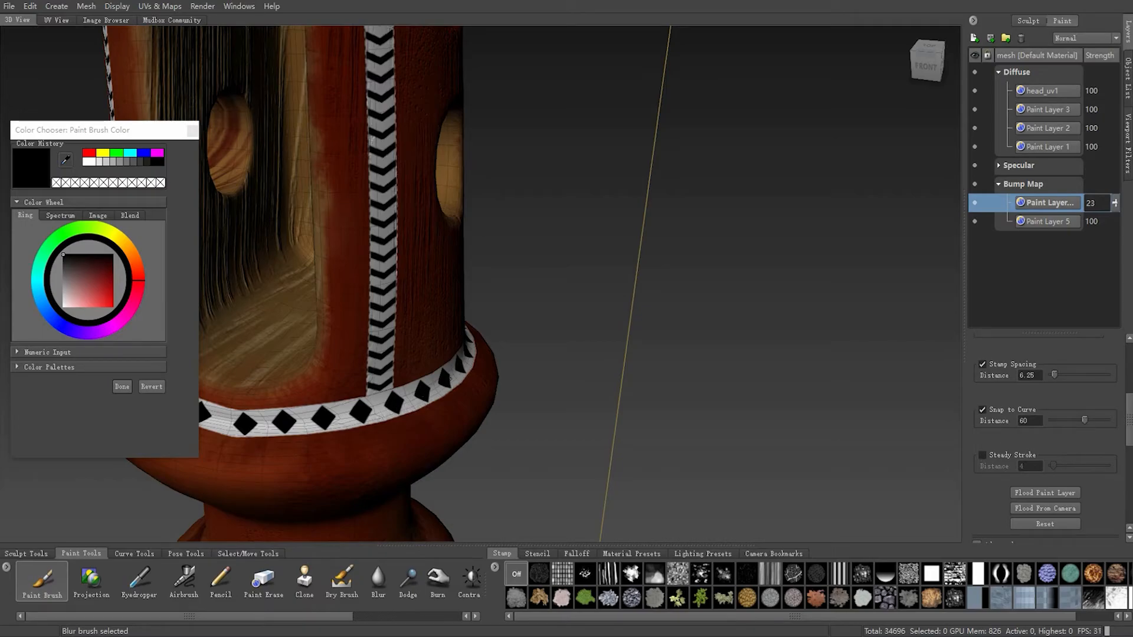
Step: Smooth the chevron band between the slot and the round side holes, working upward from the shaft's base
{"action": "left_click_drag", "start_coordinate": [460, 384], "coordinate": [378, 390], "text": "alt"}
{"action": "key", "text": "shift"}
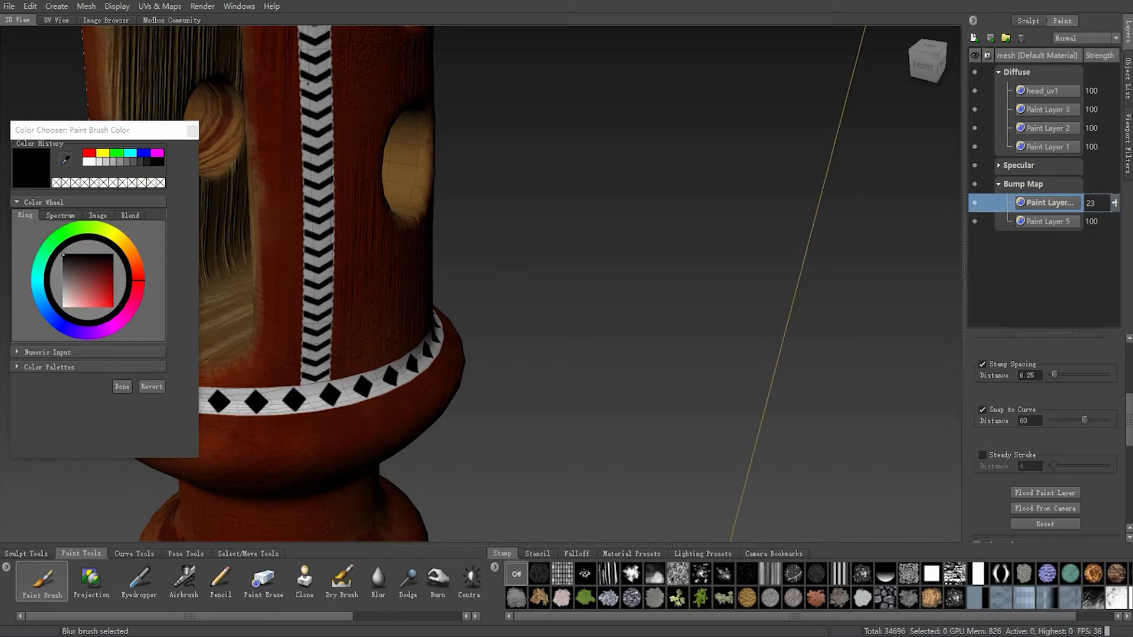
{"action": "middle_click_drag", "start_coordinate": [405, 211], "coordinate": [614, 489], "text": "alt"}
{"action": "mouse_move", "coordinate": [595, 354]}
{"action": "left_mouse_down", "text": "alt"}
{"action": "mouse_move", "coordinate": [581, 289]}
{"action": "mouse_move", "coordinate": [465, 254]}
{"action": "mouse_move", "coordinate": [463, 354]}
{"action": "left_mouse_up", "text": "alt"}
{"action": "key", "text": "shift"}
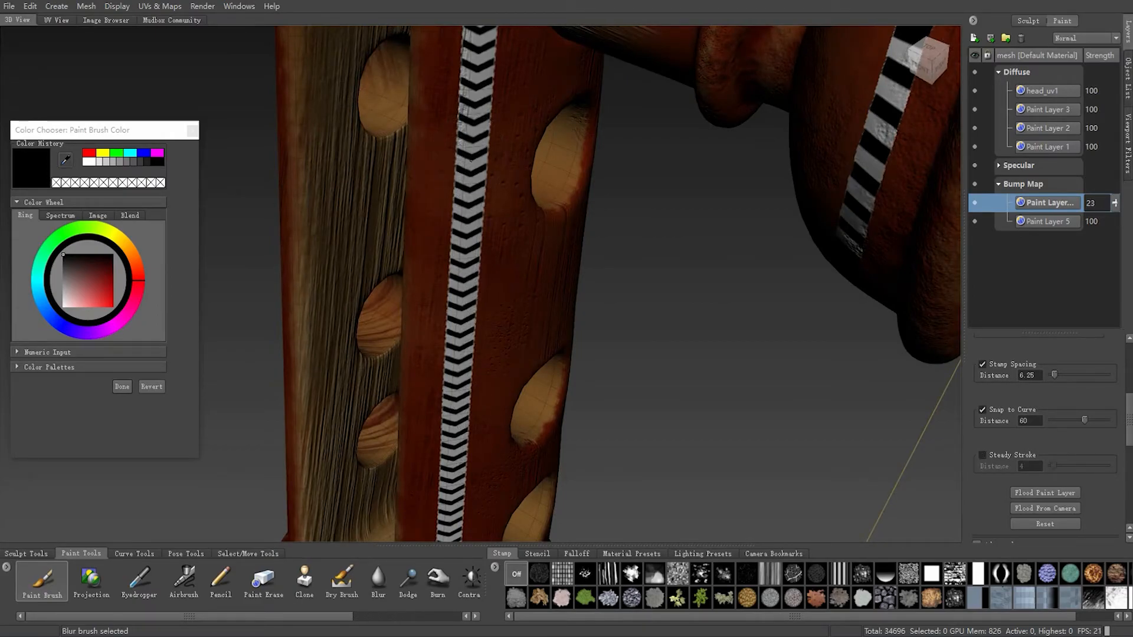
{"action": "right_click", "coordinate": [487, 12]}
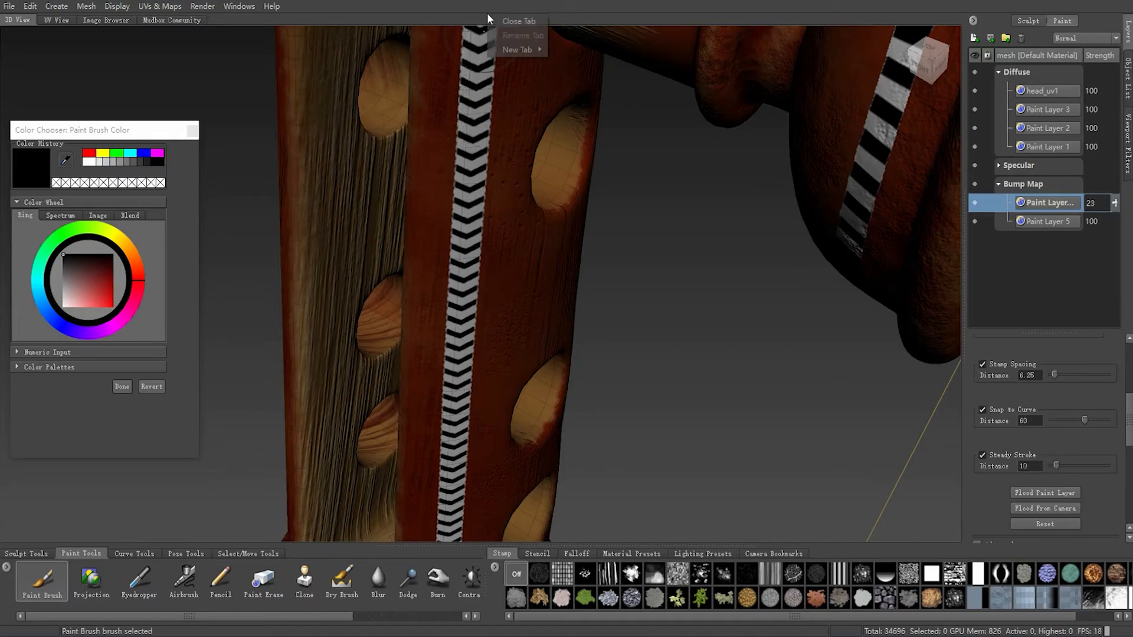
Step: Blur the bump on the diamond band above the slot, just below the neck rings
{"action": "right_click_drag", "start_coordinate": [490, 88], "coordinate": [448, 115], "text": "alt"}
{"action": "left_click_drag", "start_coordinate": [449, 115], "coordinate": [464, 269], "text": "alt"}
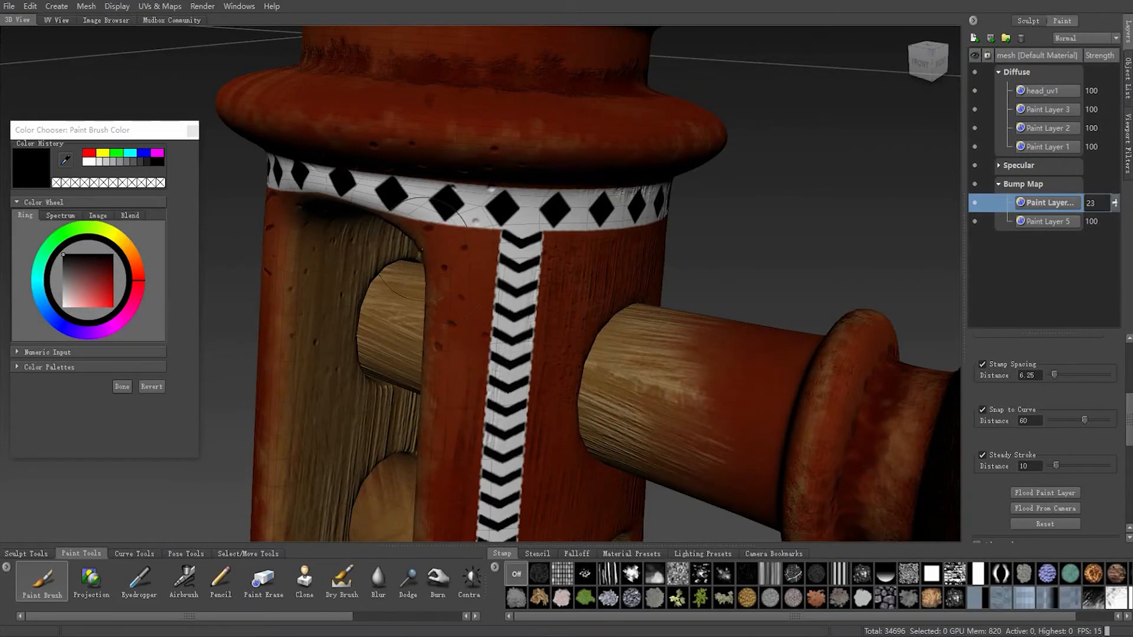
{"action": "key", "text": "shift"}
{"action": "left_click_drag", "start_coordinate": [678, 198], "coordinate": [584, 187], "text": "alt"}
{"action": "mouse_move", "coordinate": [408, 147]}
{"action": "left_mouse_down", "text": "alt"}
{"action": "mouse_move", "coordinate": [336, 153]}
{"action": "mouse_move", "coordinate": [472, 189]}
{"action": "mouse_move", "coordinate": [407, 148]}
{"action": "left_mouse_up", "text": "alt"}
Step: Blur the bump on the diamond band below the neck rings, working around the back of the shaft
{"action": "middle_click_drag", "start_coordinate": [378, 123], "coordinate": [420, 265], "text": "alt"}
{"action": "left_click_drag", "start_coordinate": [419, 266], "coordinate": [415, 235], "text": "alt"}
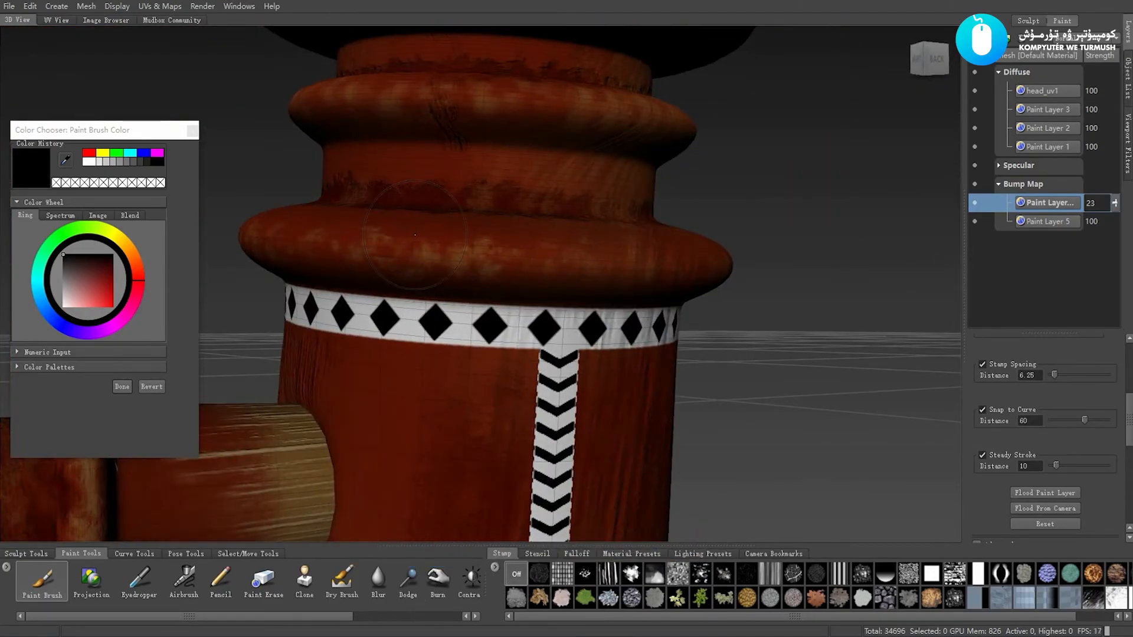
{"action": "key", "text": "shift"}
{"action": "left_click_drag", "start_coordinate": [586, 326], "coordinate": [355, 352], "text": "alt"}
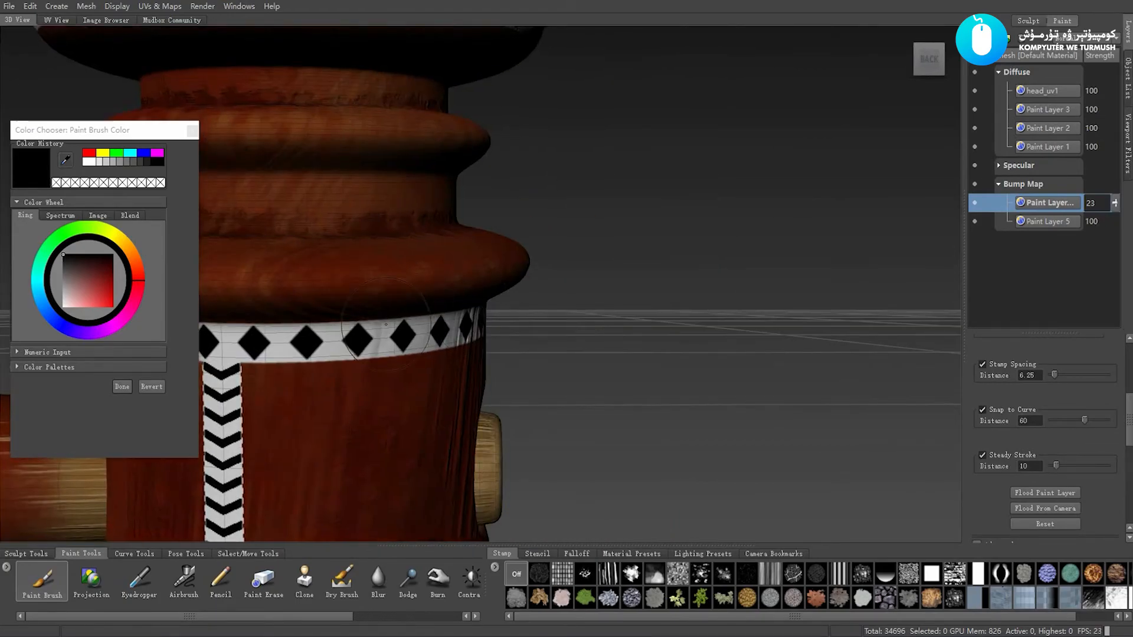
{"action": "left_click_drag", "start_coordinate": [433, 332], "coordinate": [250, 314], "text": "alt"}
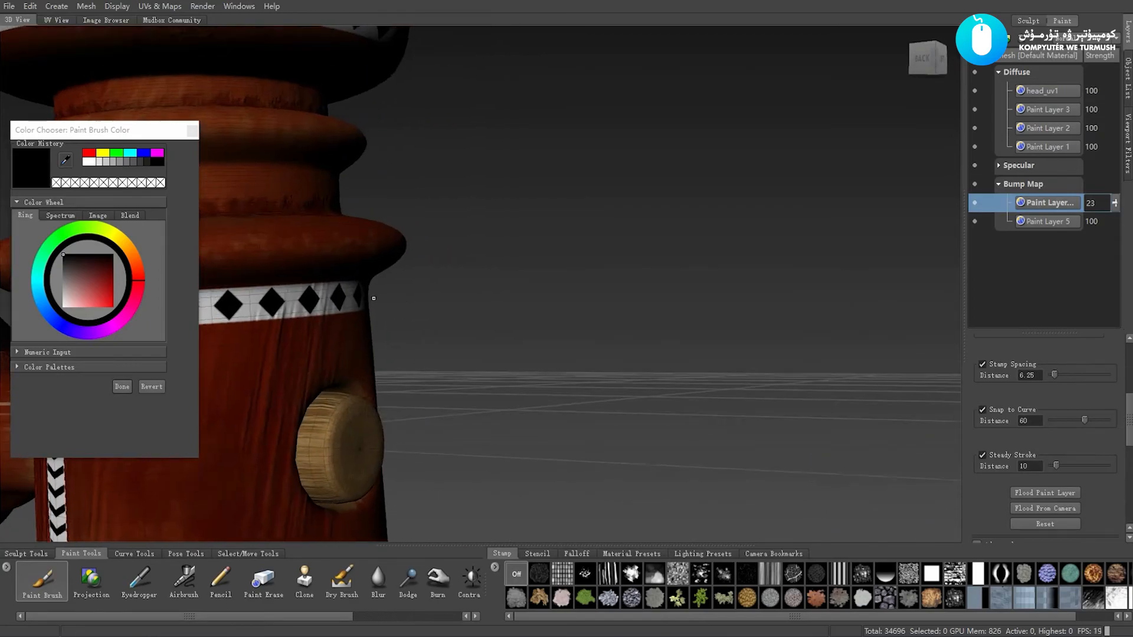
Step: Smooth the rest of the upper diamond band, above the protruding round peg end and around the shaft's remaining side
{"action": "left_click_drag", "start_coordinate": [362, 300], "coordinate": [261, 311], "text": "alt"}
{"action": "left_click_drag", "start_coordinate": [557, 258], "coordinate": [468, 272], "text": "alt"}
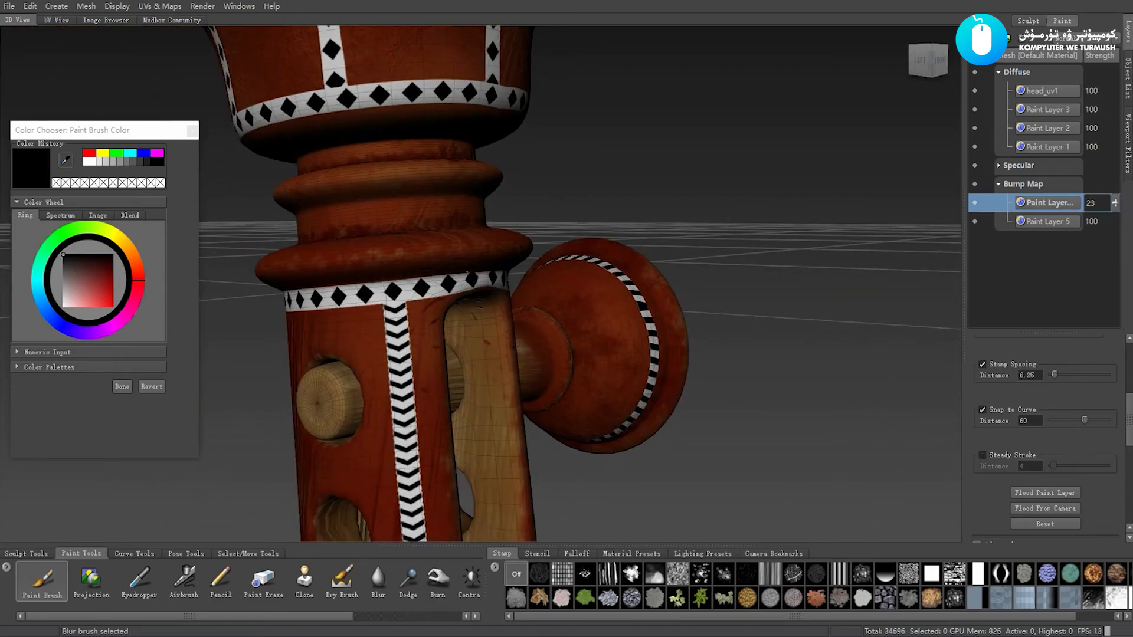
{"action": "left_click_drag", "start_coordinate": [404, 344], "coordinate": [665, 324], "text": "alt"}
{"action": "mouse_move", "coordinate": [523, 358]}
{"action": "left_mouse_down", "text": "alt"}
{"action": "mouse_move", "coordinate": [587, 356]}
{"action": "mouse_move", "coordinate": [626, 338]}
{"action": "mouse_move", "coordinate": [633, 360]}
{"action": "left_mouse_up", "text": "alt"}
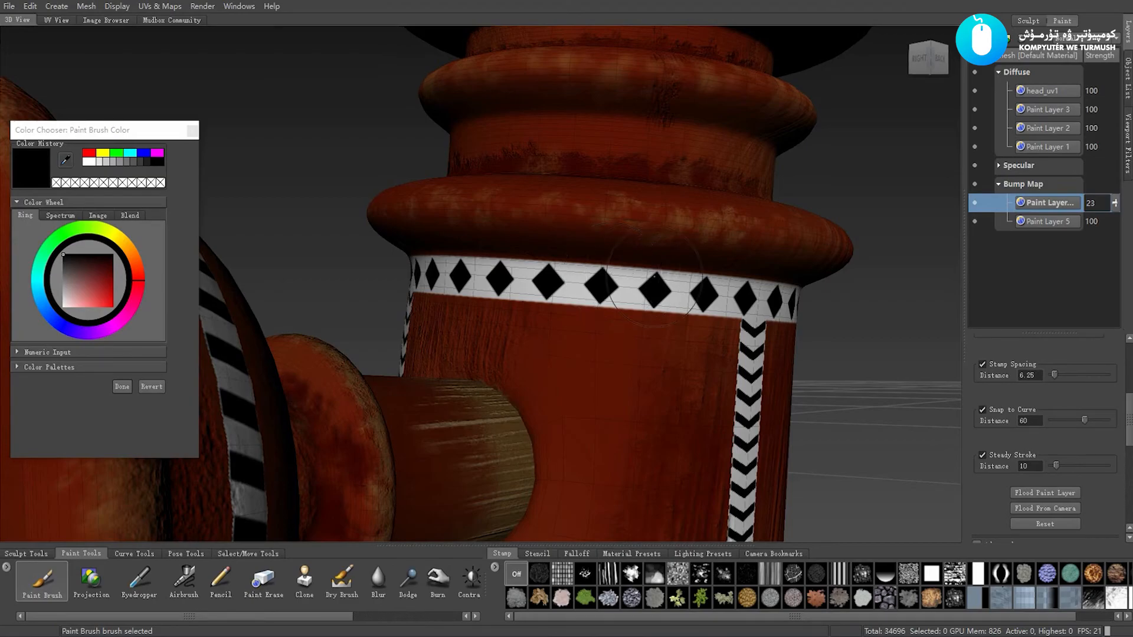
Step: Examine the white patterned bands from the shaft's base up to the head, and the whole handle, for leftover bump
{"action": "scroll", "coordinate": [514, 314], "scroll_direction": "down", "scroll_amount": 5}
{"action": "left_click_drag", "start_coordinate": [513, 314], "coordinate": [625, 342], "text": "alt"}
{"action": "scroll", "coordinate": [625, 342], "scroll_direction": "down", "scroll_amount": 4}
{"action": "middle_click_drag", "start_coordinate": [626, 342], "coordinate": [607, 177], "text": "alt"}
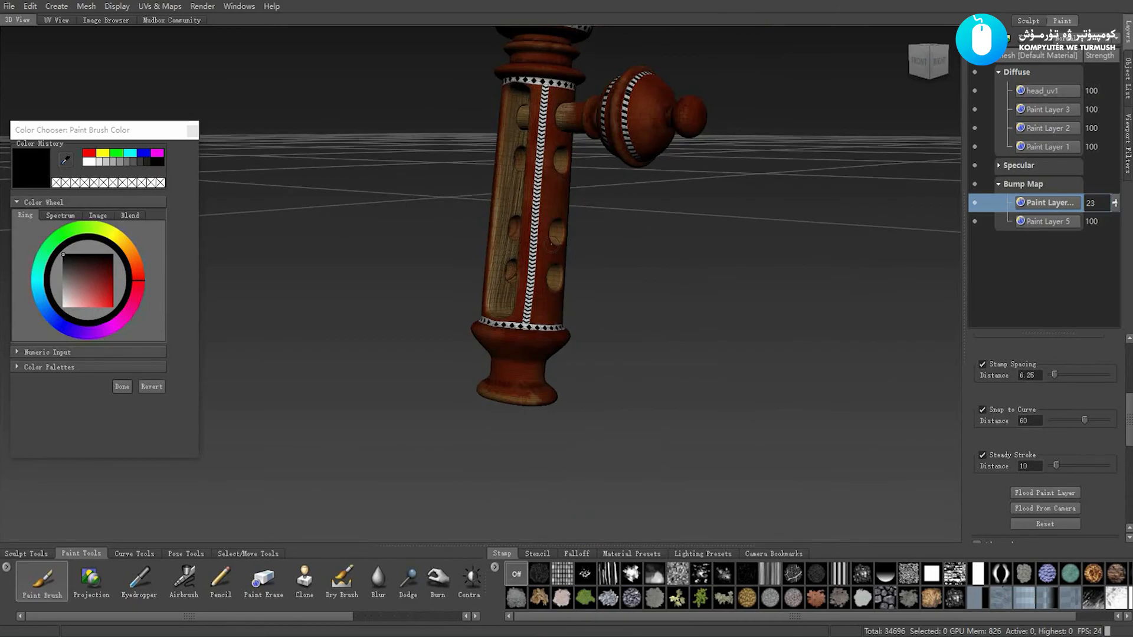
{"action": "scroll", "coordinate": [590, 236], "scroll_direction": "up", "scroll_amount": 3}
{"action": "middle_click_drag", "start_coordinate": [590, 236], "coordinate": [573, 366], "text": "alt"}
{"action": "scroll", "coordinate": [560, 436], "scroll_direction": "up", "scroll_amount": 3}
{"action": "middle_click_drag", "start_coordinate": [561, 437], "coordinate": [558, 265], "text": "alt"}
{"action": "scroll", "coordinate": [531, 283], "scroll_direction": "up", "scroll_amount": 5}
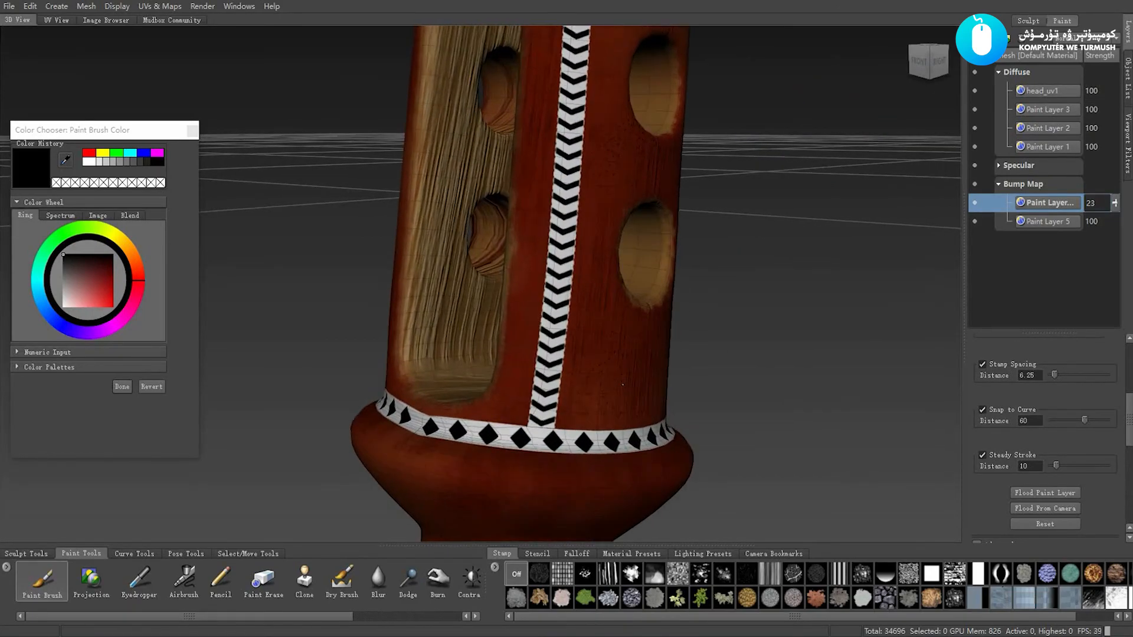
{"action": "right_click_drag", "start_coordinate": [680, 409], "coordinate": [502, 295], "text": "alt"}
{"action": "middle_click_drag", "start_coordinate": [497, 168], "coordinate": [517, 401], "text": "alt"}
{"action": "scroll", "coordinate": [510, 322], "scroll_direction": "down", "scroll_amount": 3}
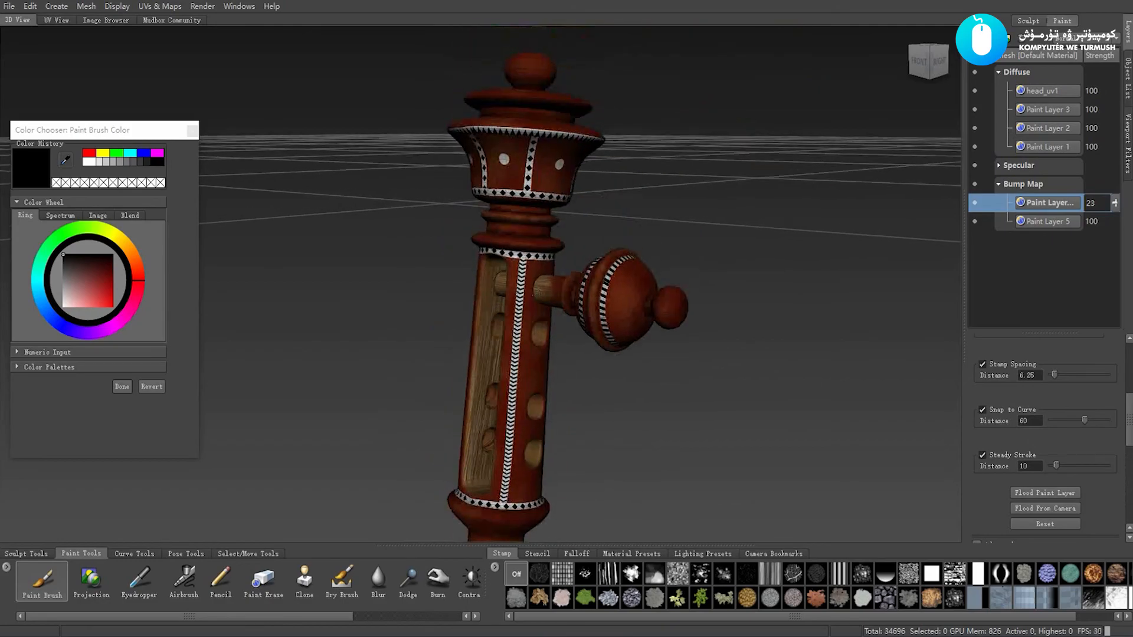
{"action": "scroll", "coordinate": [516, 401], "scroll_direction": "down", "scroll_amount": 1}
{"action": "left_click_drag", "start_coordinate": [516, 401], "coordinate": [516, 436], "text": "alt"}
{"action": "middle_click_drag", "start_coordinate": [555, 288], "coordinate": [553, 276], "text": "alt"}
{"action": "scroll", "coordinate": [553, 275], "scroll_direction": "up", "scroll_amount": 1}
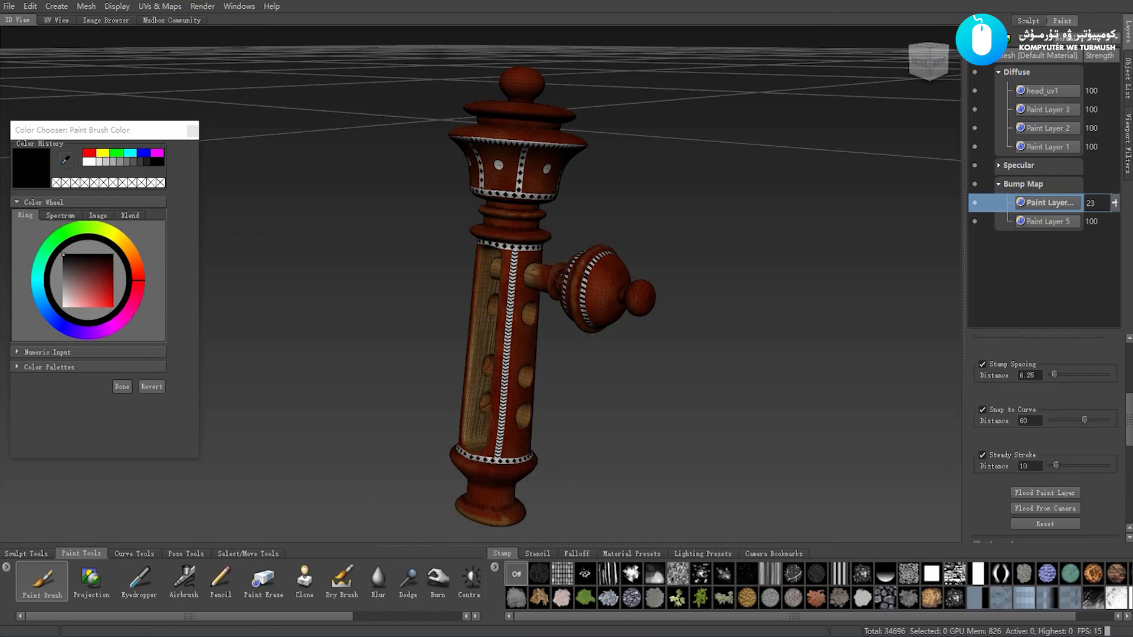